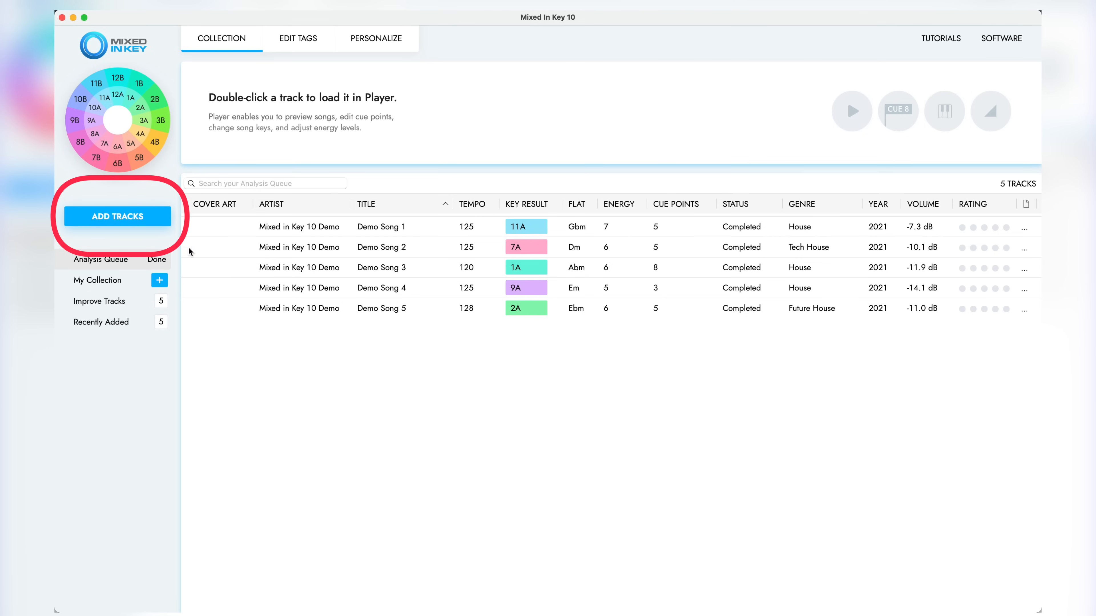
Reposition cue points 2, 3 and 4 of Demo Song 1 and set the energy level of its last section to 8
click(158, 222)
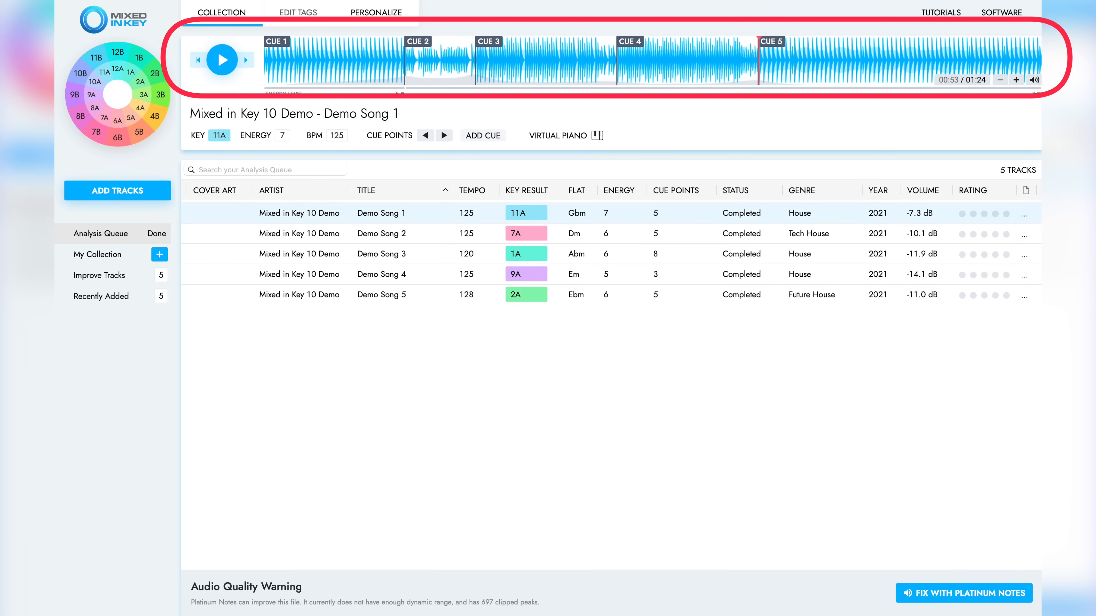
drag(408, 43, 416, 43)
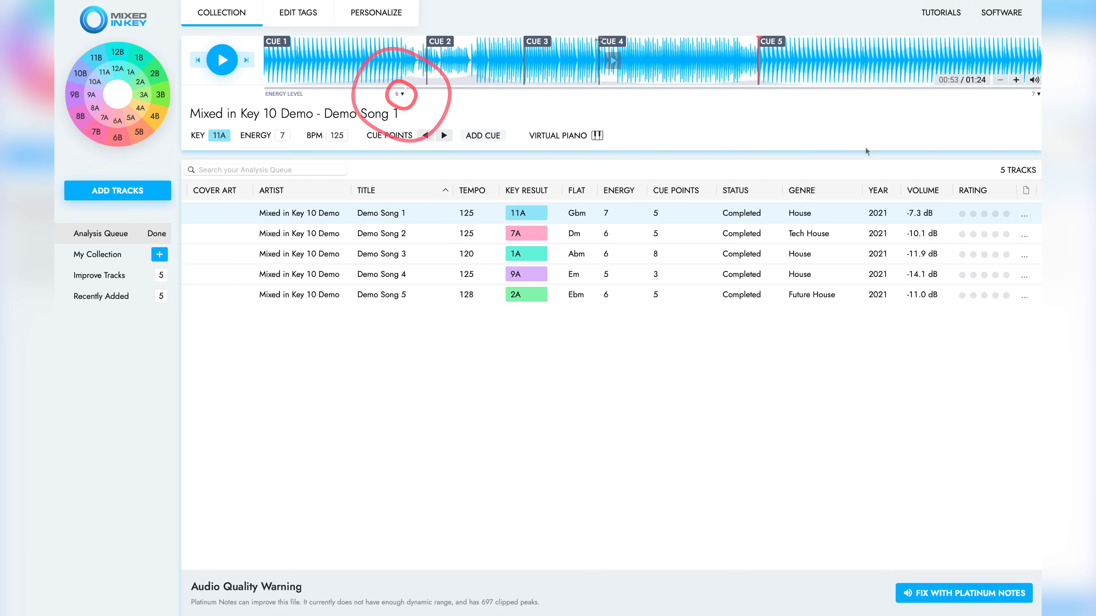
click(402, 93)
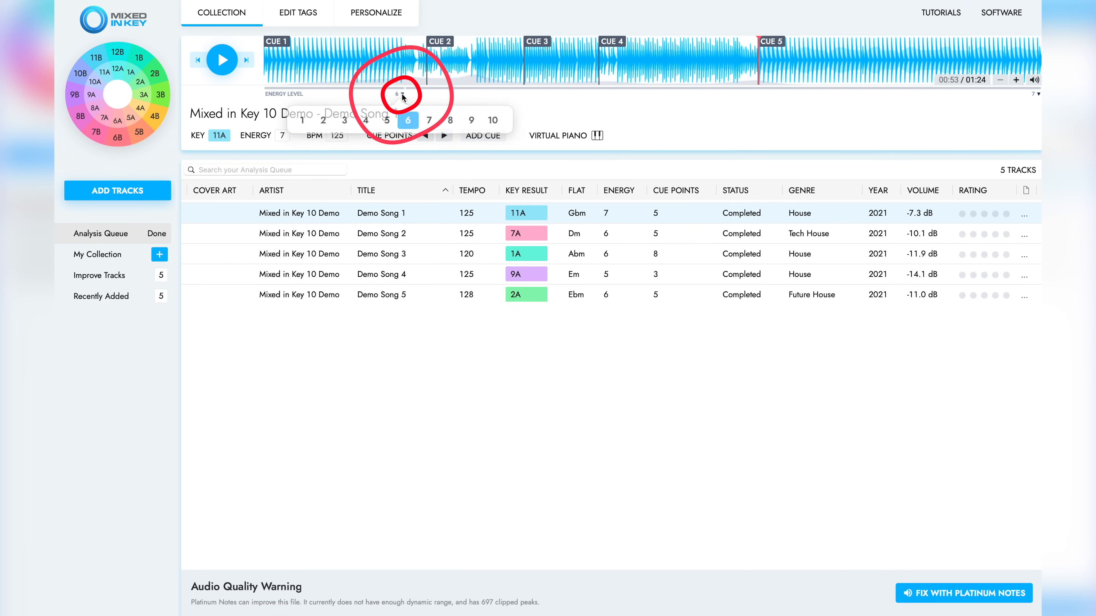
click(1039, 95)
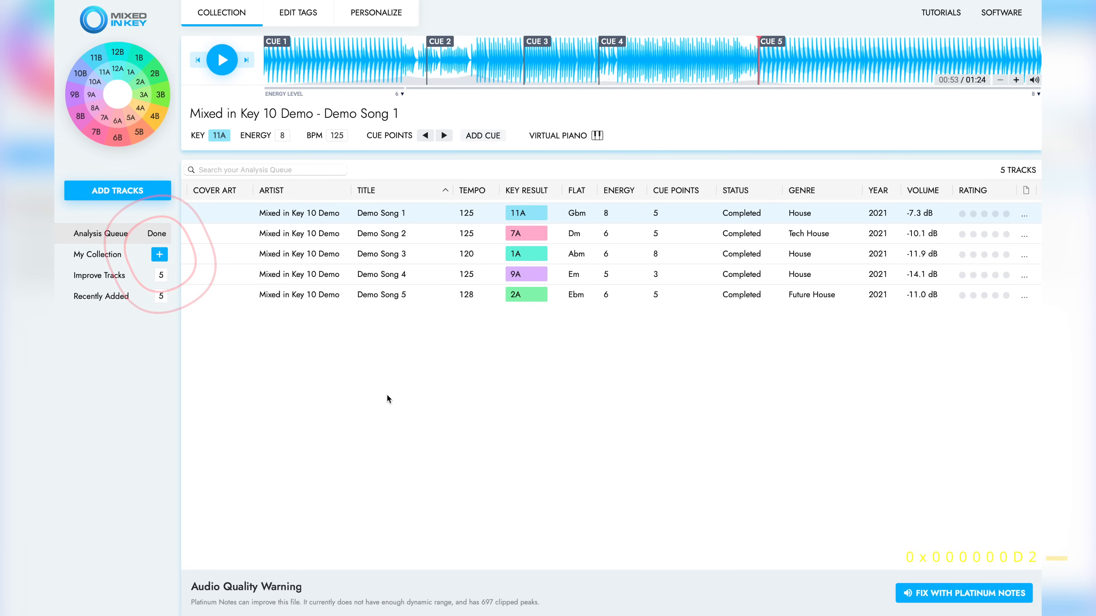
Create a new collection named "Mixed In Key 10 Demo"
click(160, 254)
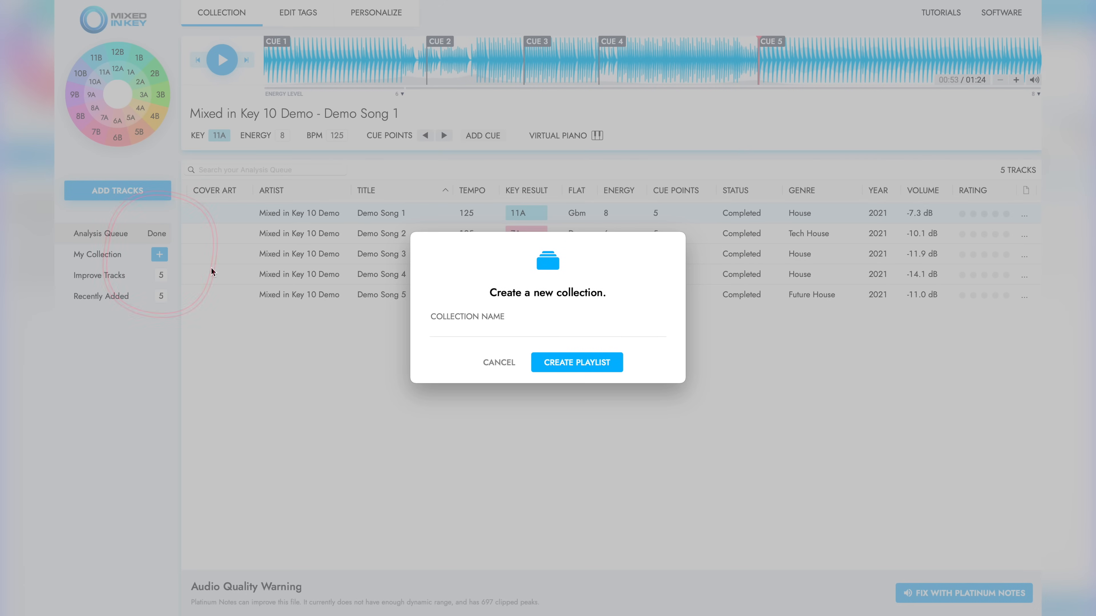
text(Mixed In Key 10 Demo)
click(570, 359)
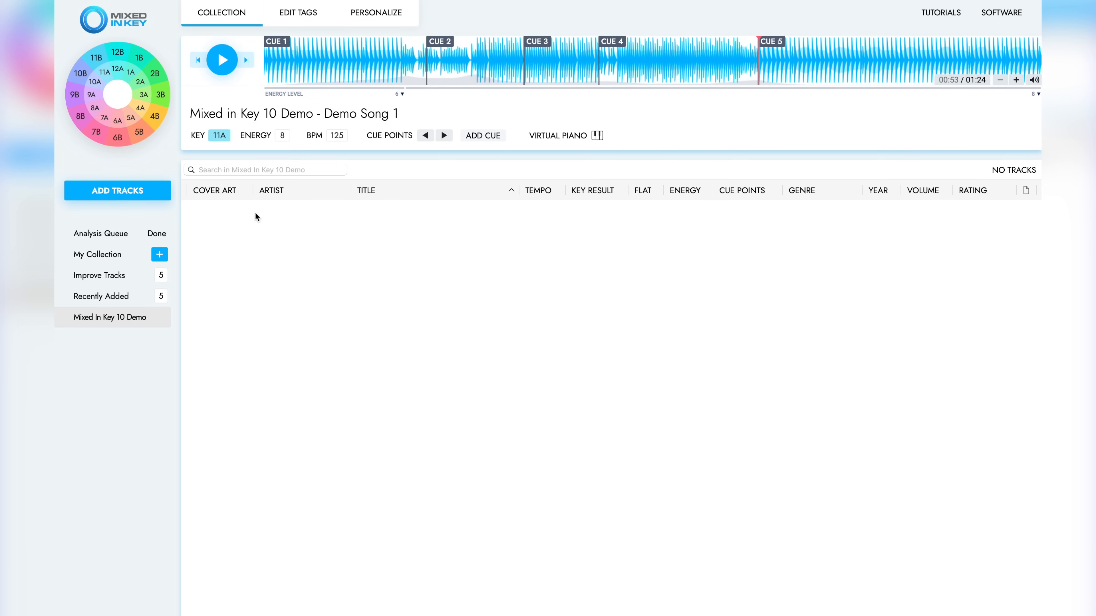
Add all demo songs from My Collection to the Mixed In Key 10 Demo collection
click(99, 259)
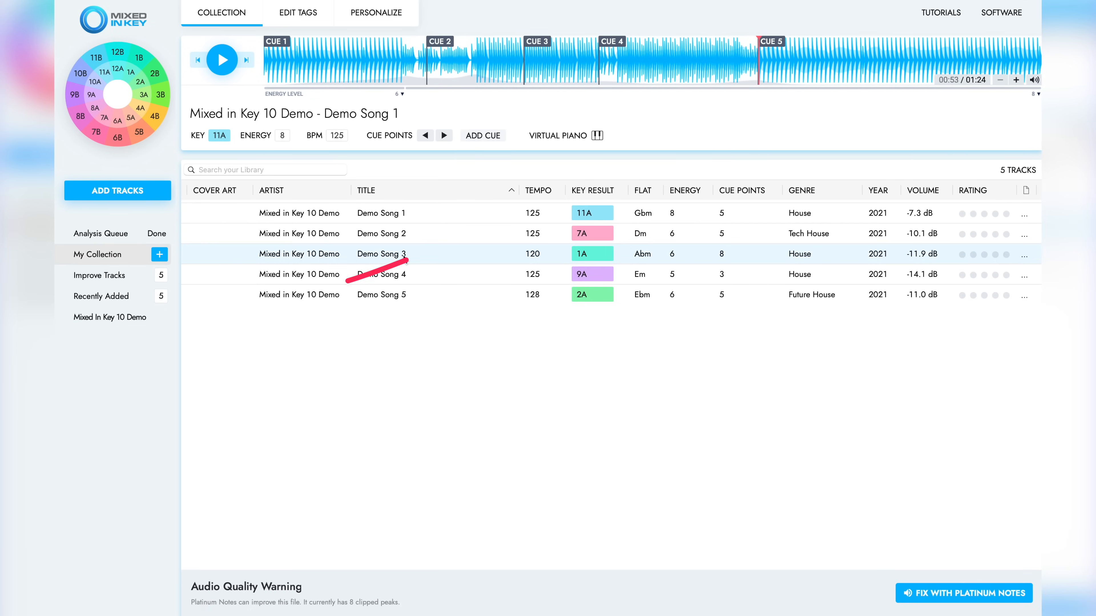
key(ctrl+a)
drag(405, 255, 153, 322)
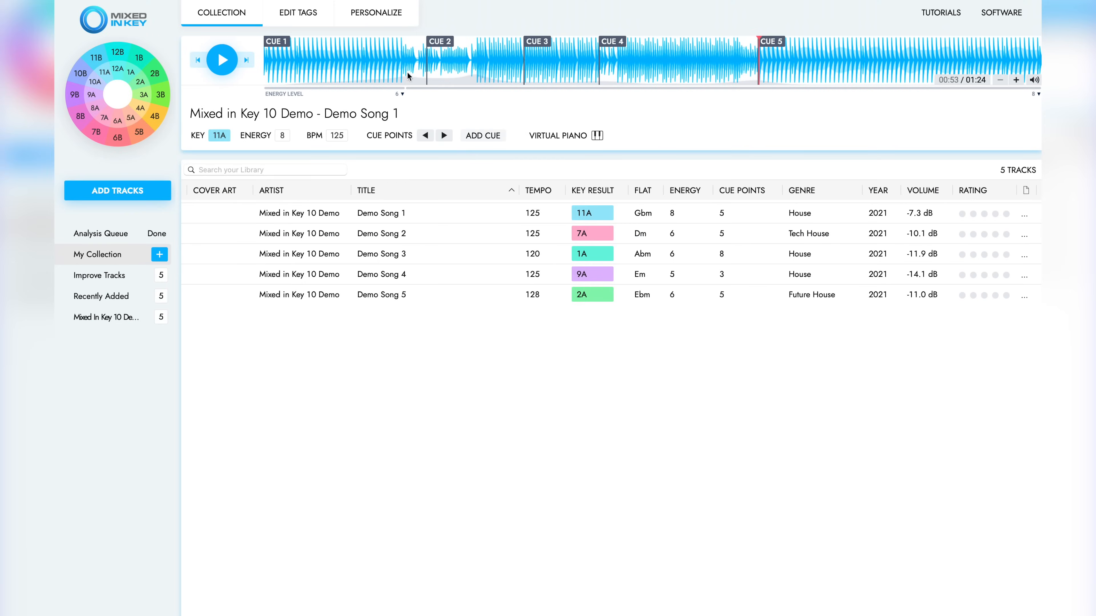
Enable updating of common tags in the tag personalization settings, writing the key and energy level over the comments
click(394, 17)
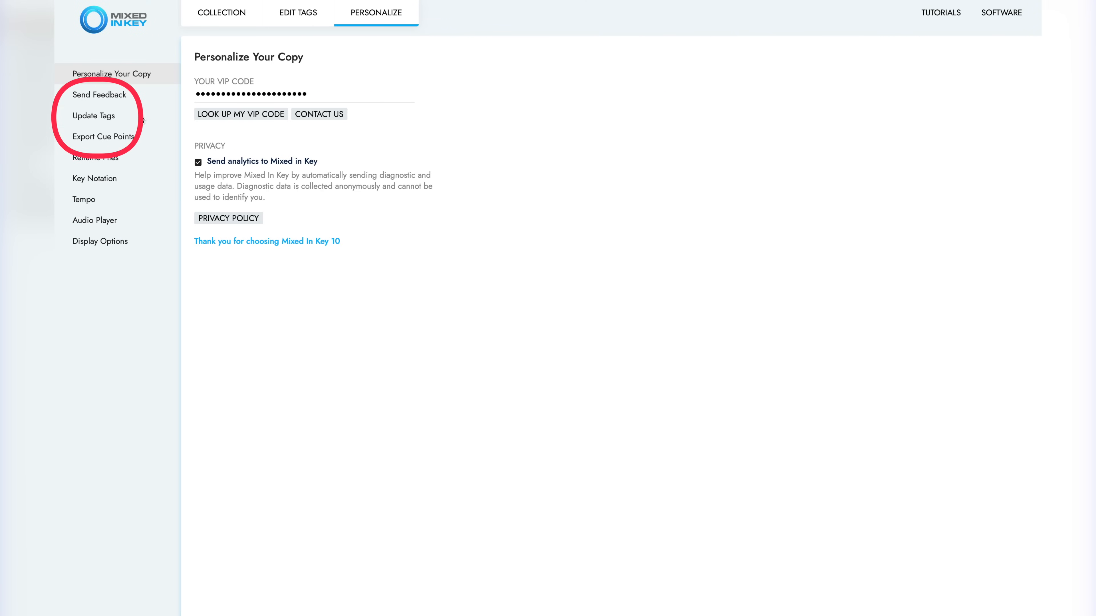
click(97, 115)
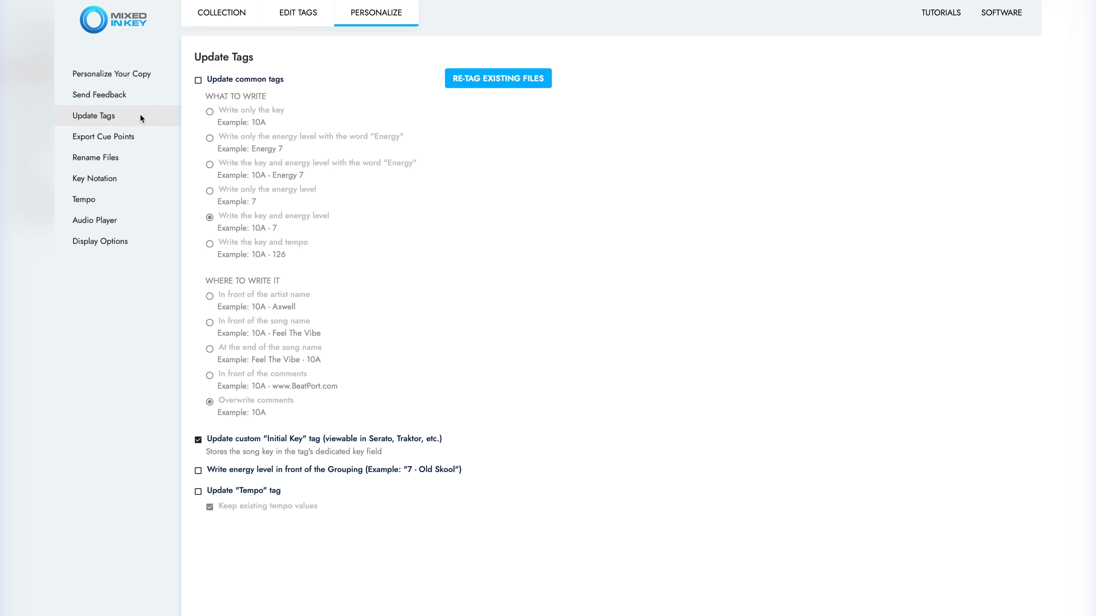
click(197, 80)
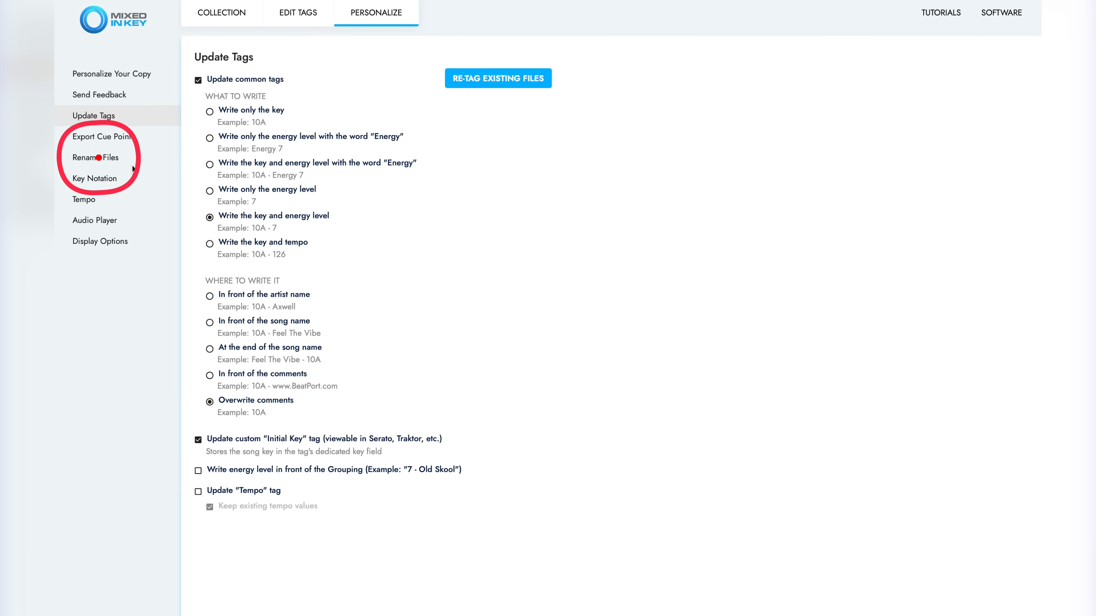
Review the file renaming, key notation and tempo settings, and return to the track collection
click(130, 160)
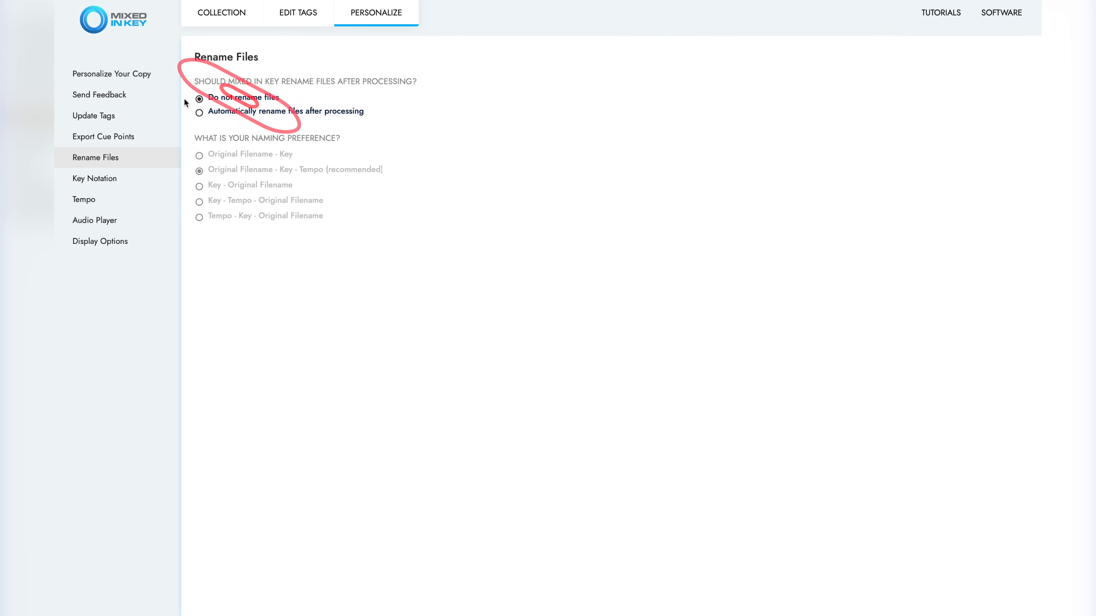
click(114, 180)
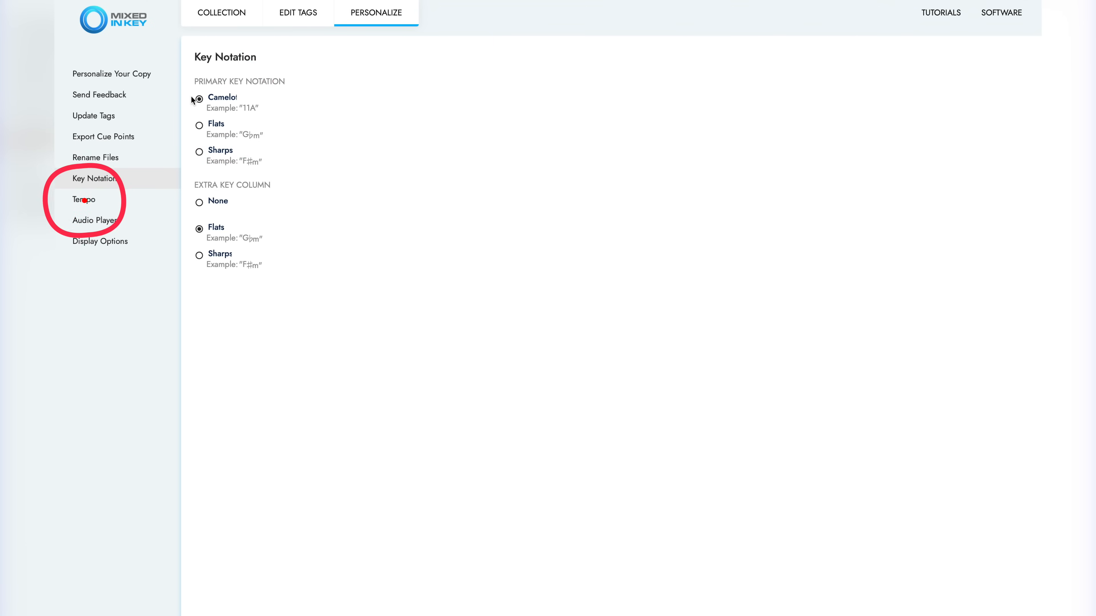
click(133, 200)
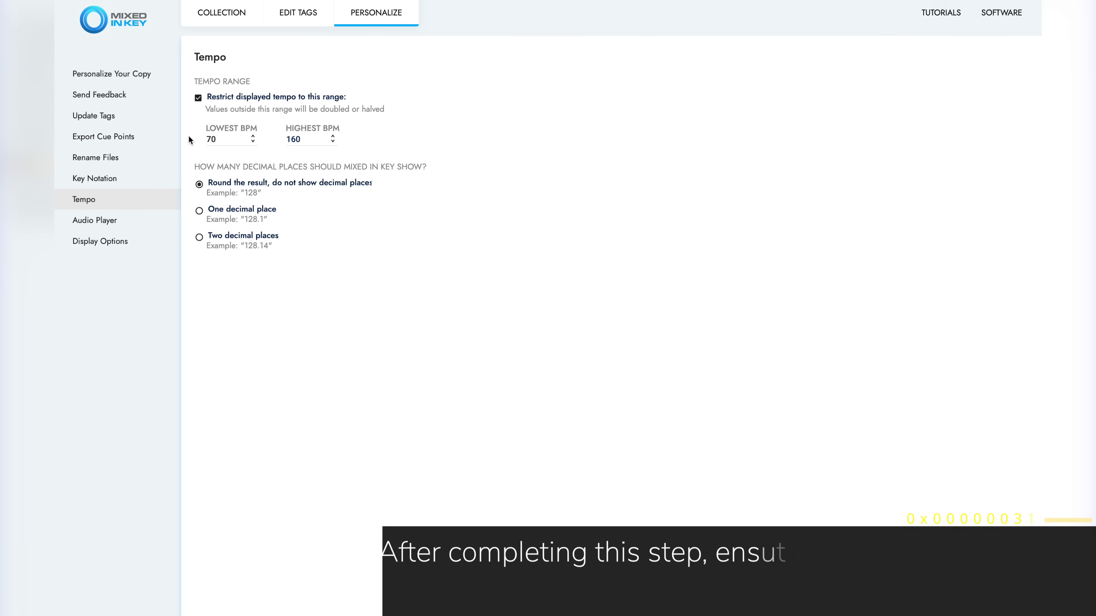
click(231, 15)
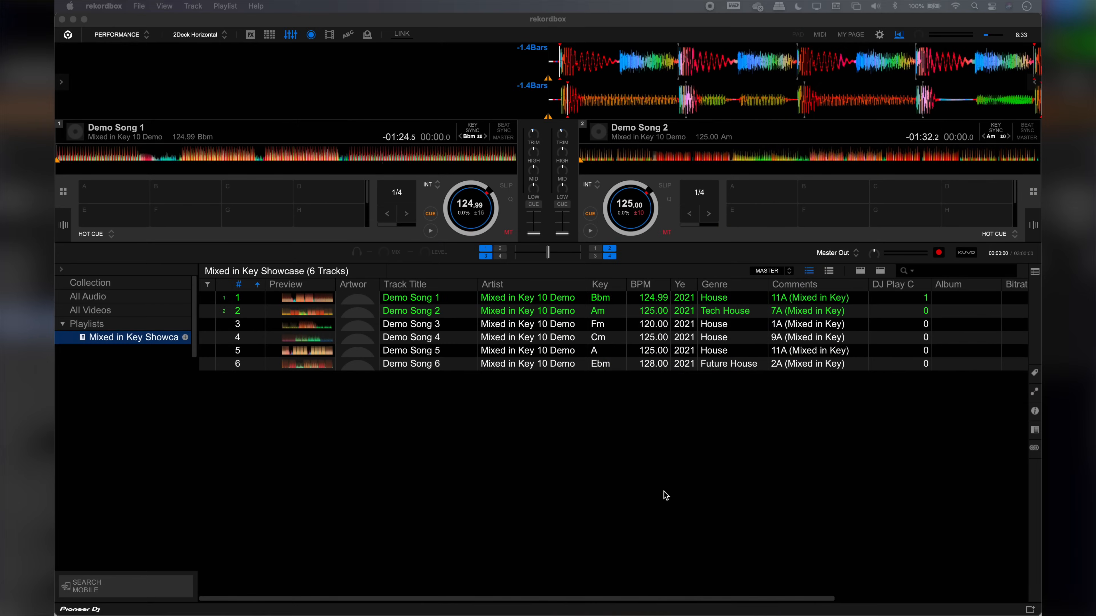
Switch to rekordbox and set the key display format to Alphanumeric in the view preferences
click(879, 37)
click(375, 137)
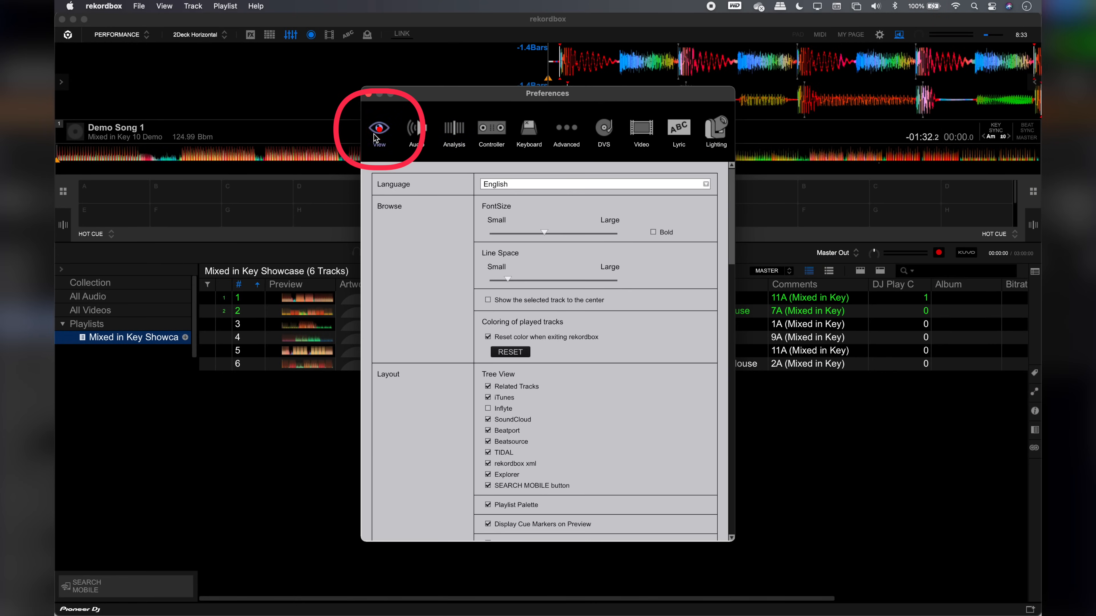
scroll(410, 269, down, 10)
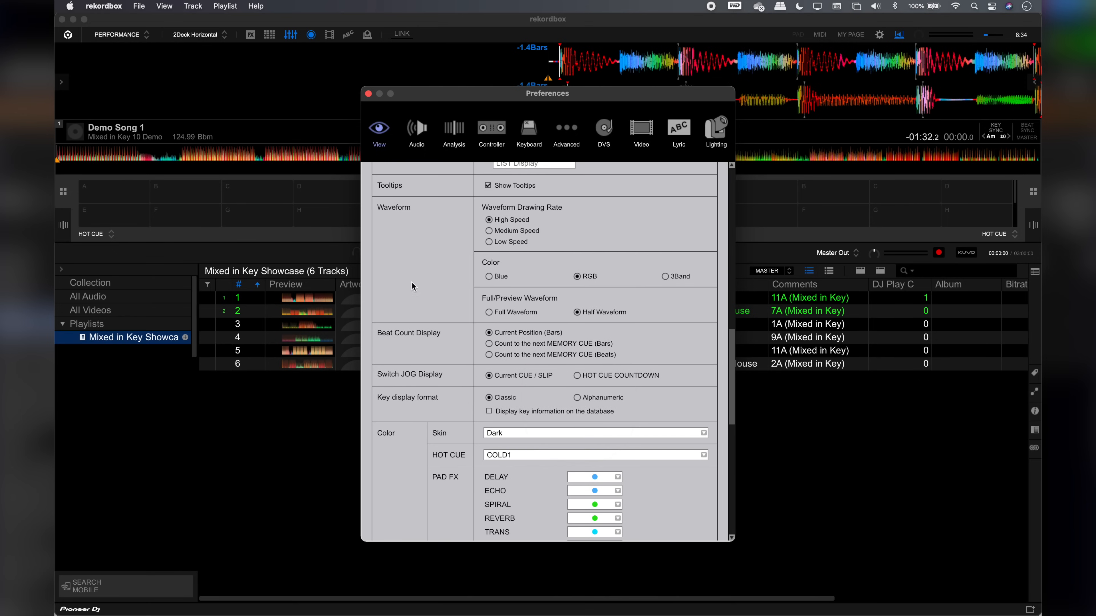
click(576, 397)
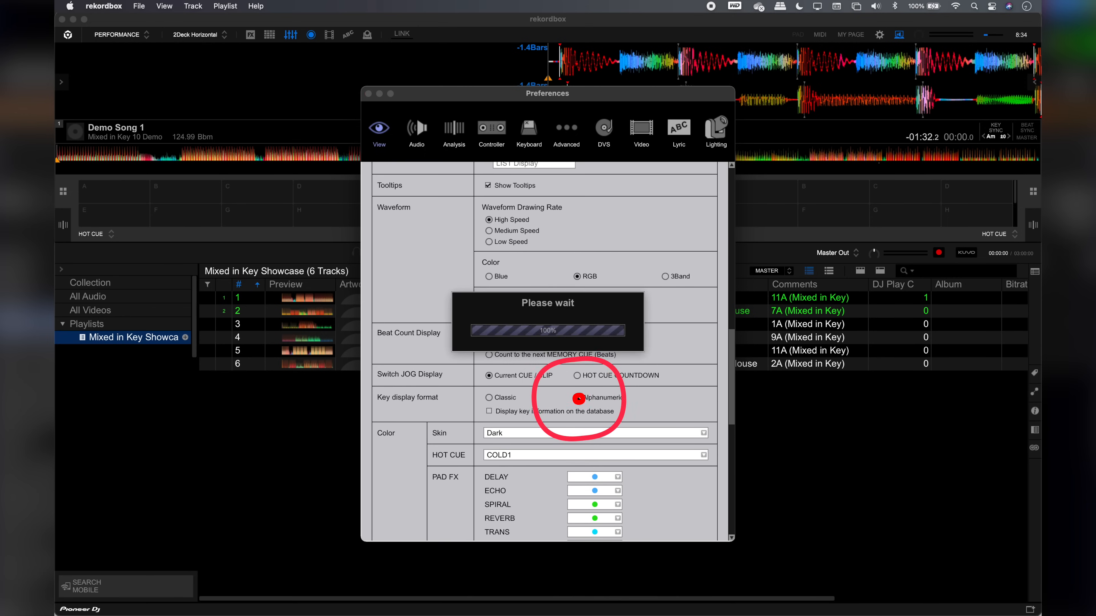
Exclude KEY from the track analysis settings, keeping only BPM / Grid selected, and close the preferences
click(453, 129)
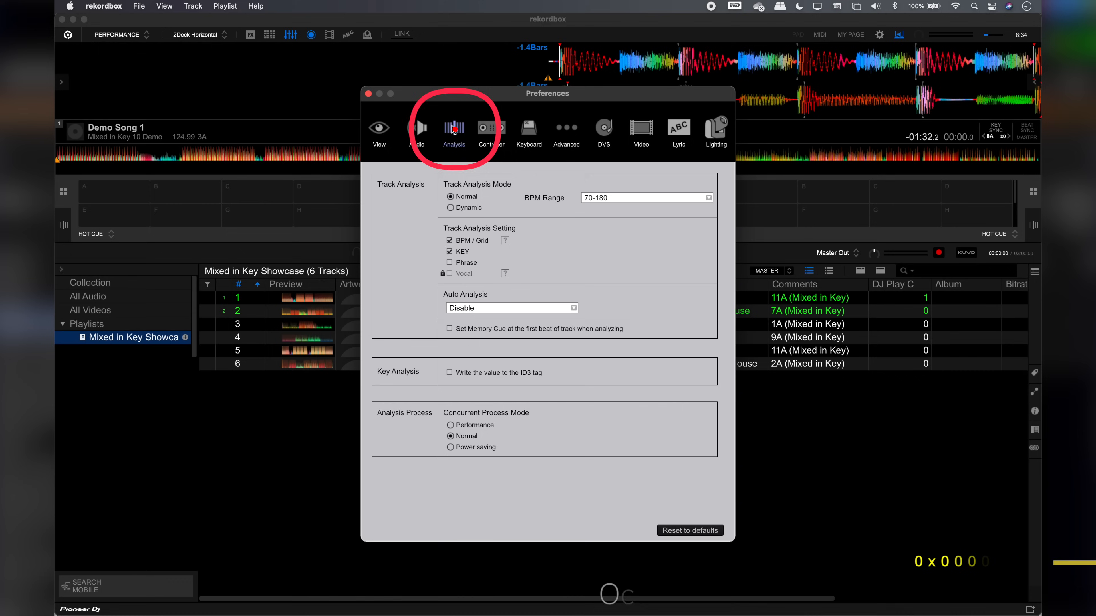
click(449, 252)
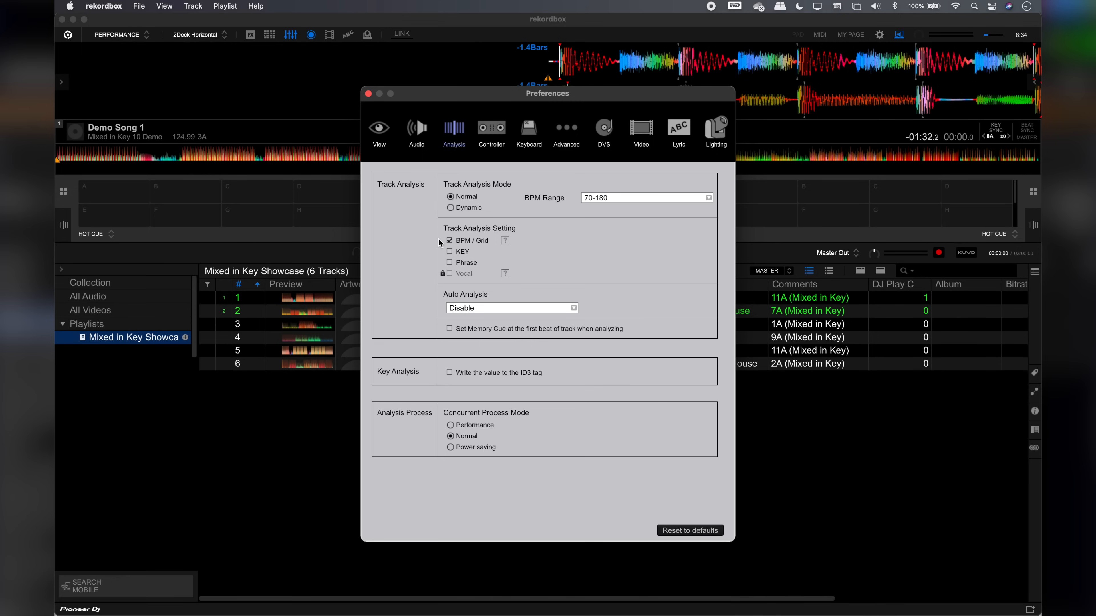
click(368, 93)
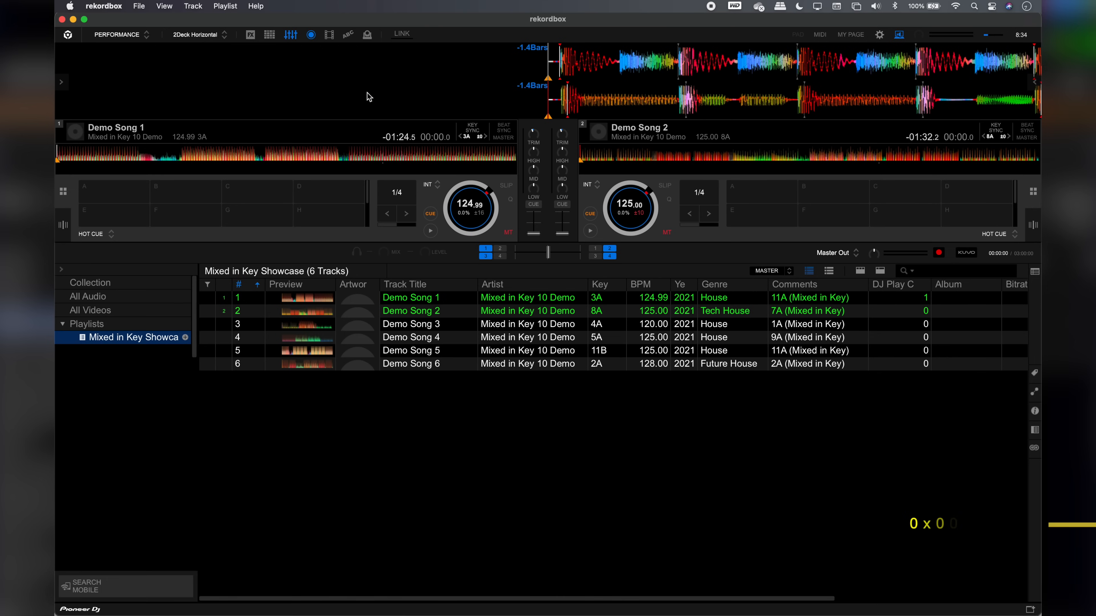
Reload the tags of all tracks in the Mixed in Key Showcase playlist
key(super+a)
right_click(458, 343)
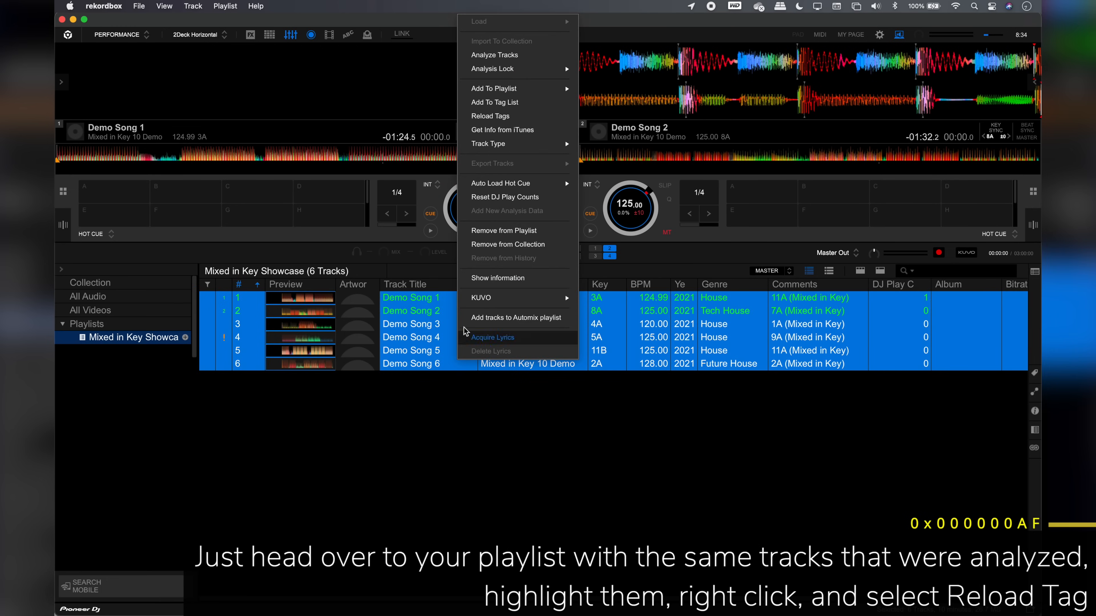
click(513, 119)
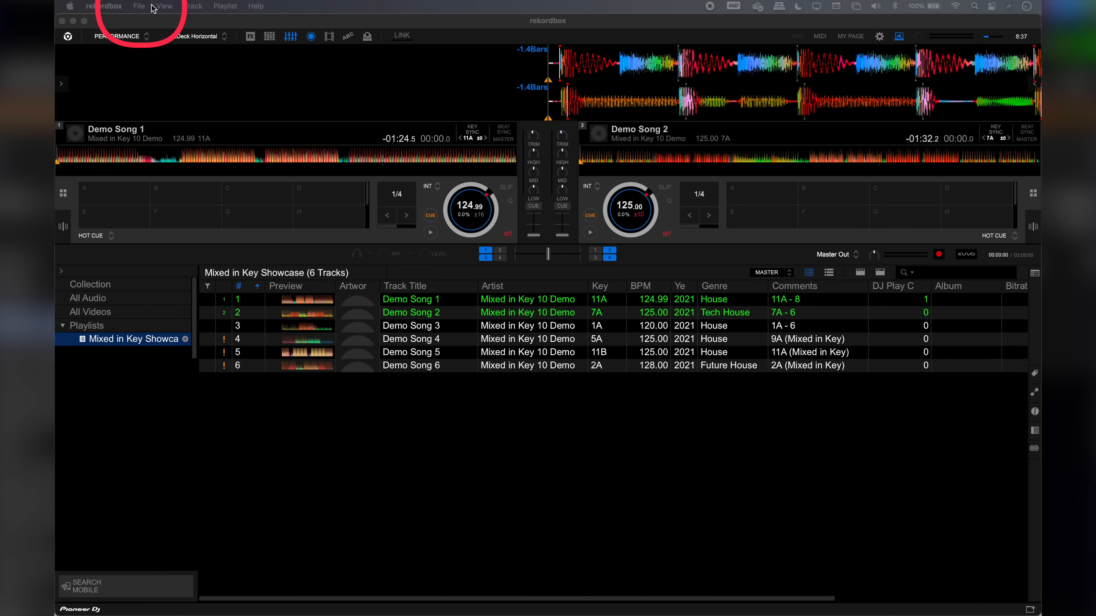
Export the collection in xml format as "Rekordbox" to the Documents folder
click(142, 6)
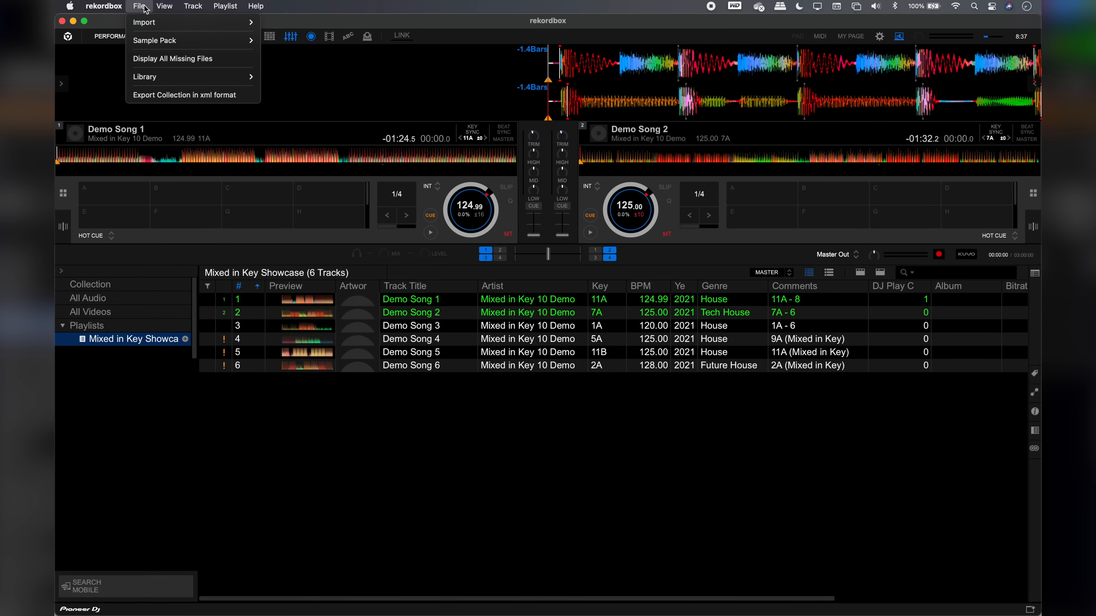
click(156, 96)
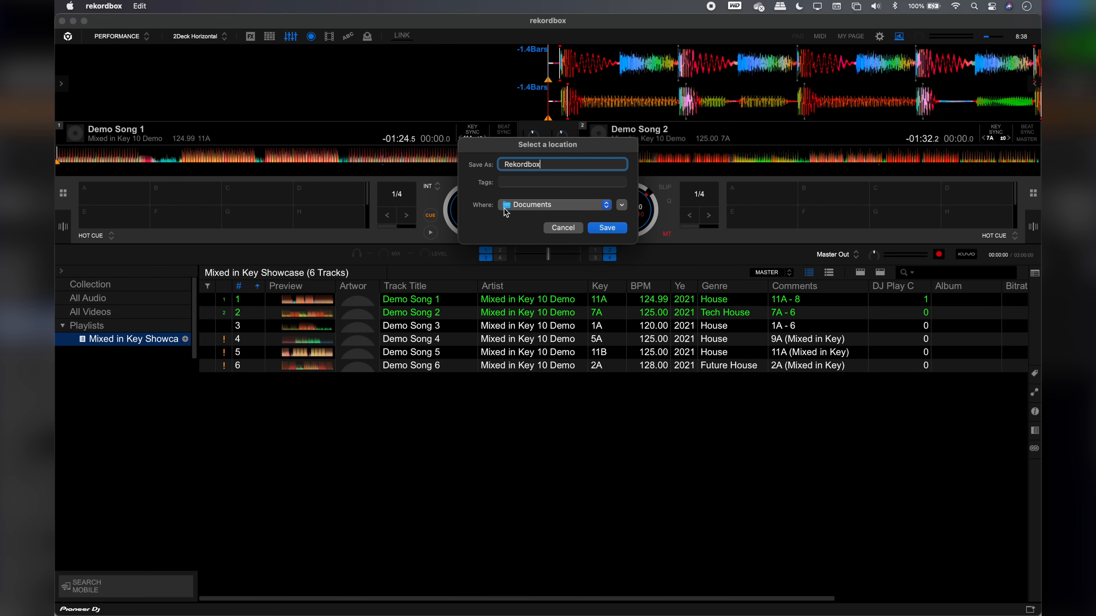
click(611, 229)
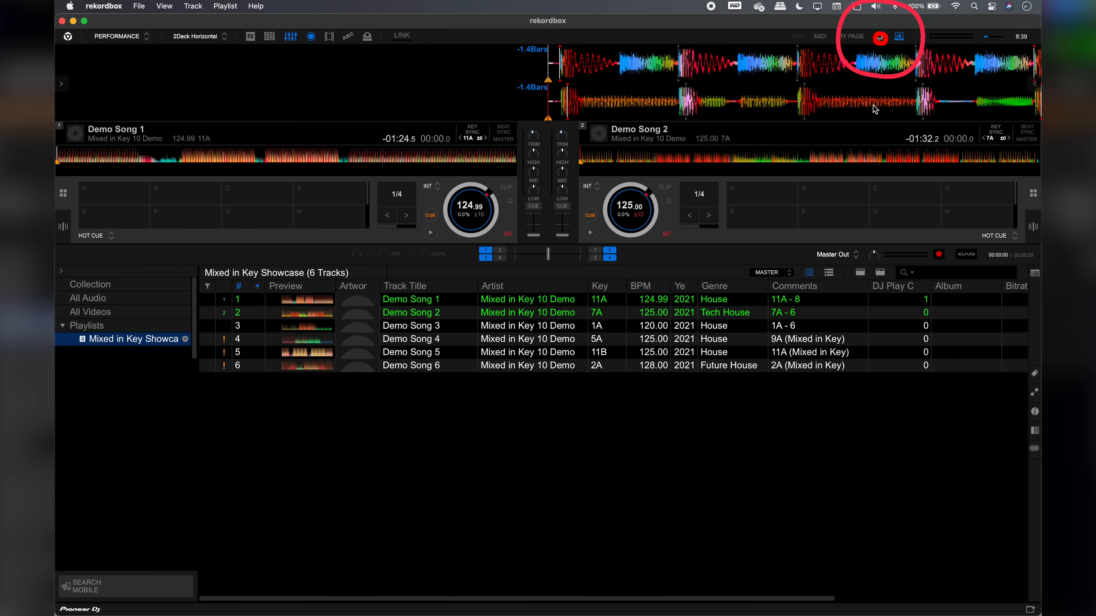
Choose Rekordbox.xml from the Documents folder as the imported rekordbox xml library in the advanced database preferences
click(880, 37)
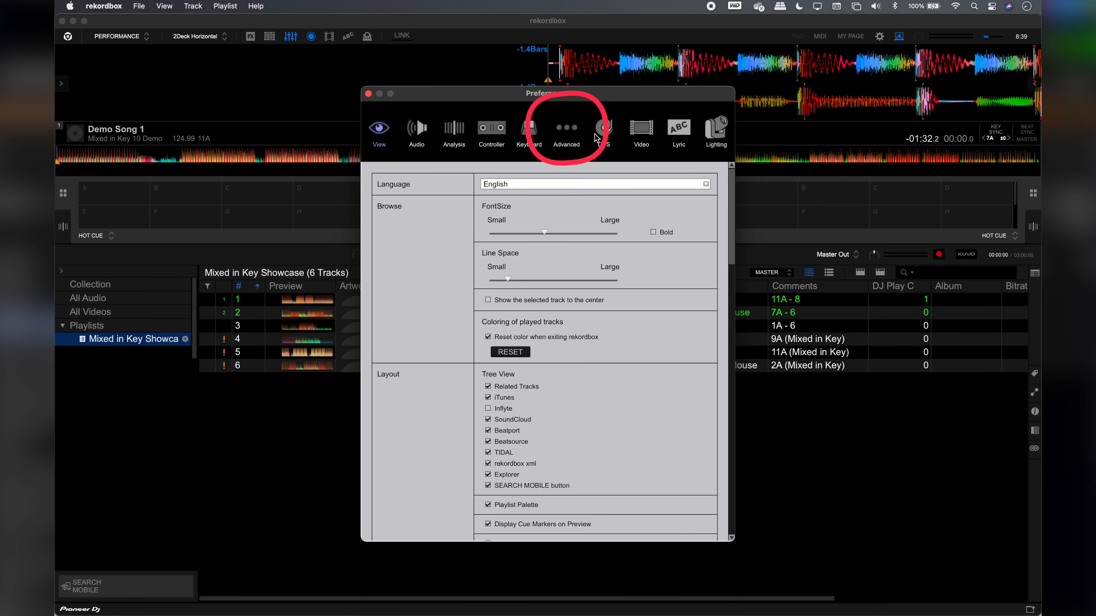
click(567, 131)
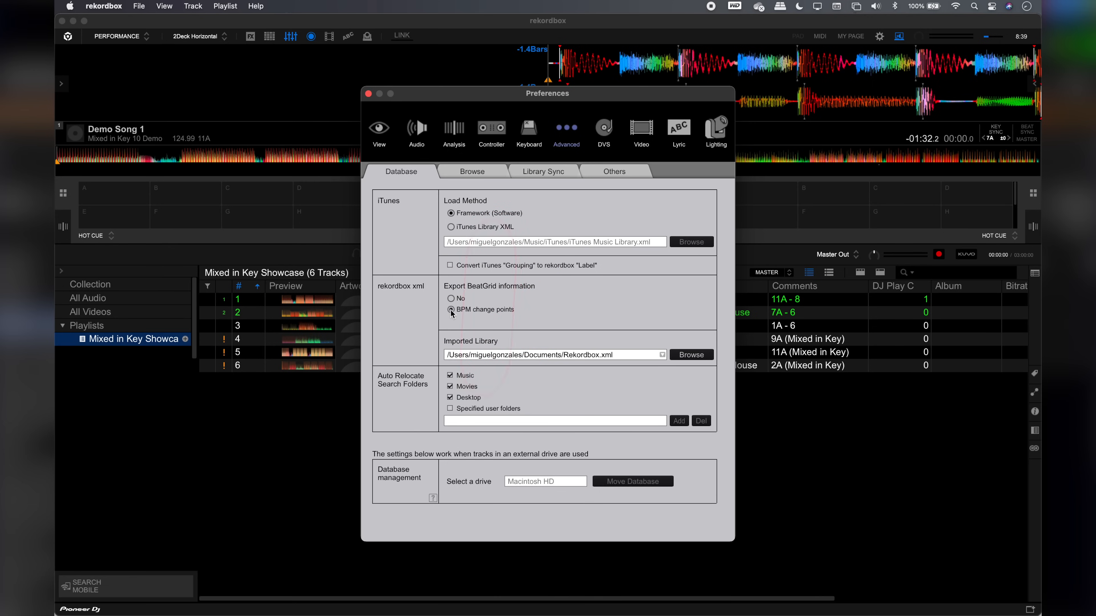
click(653, 357)
click(663, 356)
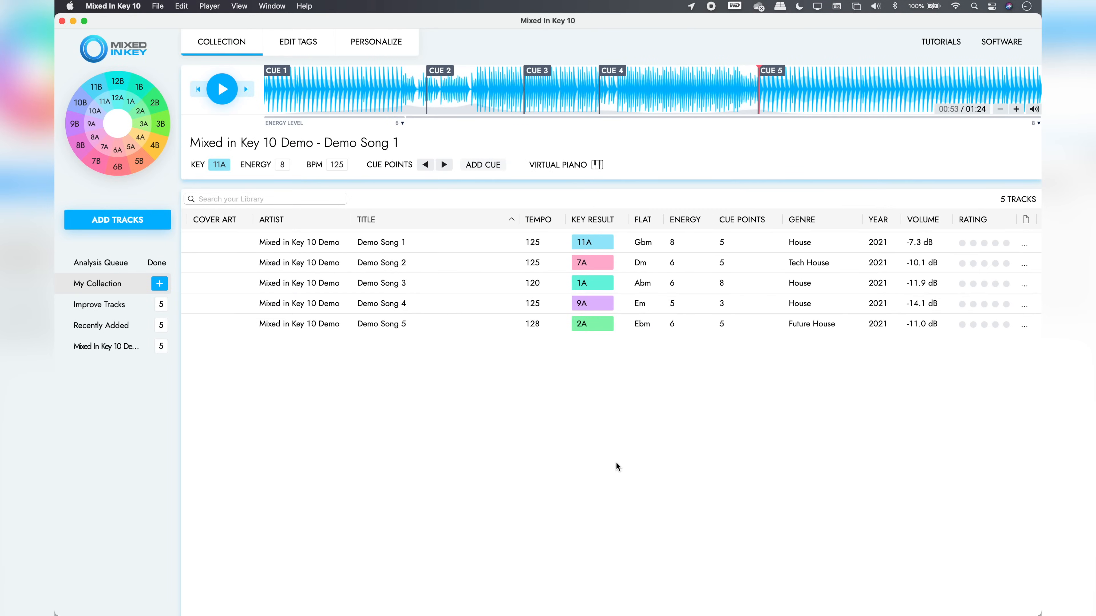
Switch to Mixed In Key and set cue point export to rekordbox instead of Serato, using Rekordbox.xml from Documents
click(394, 44)
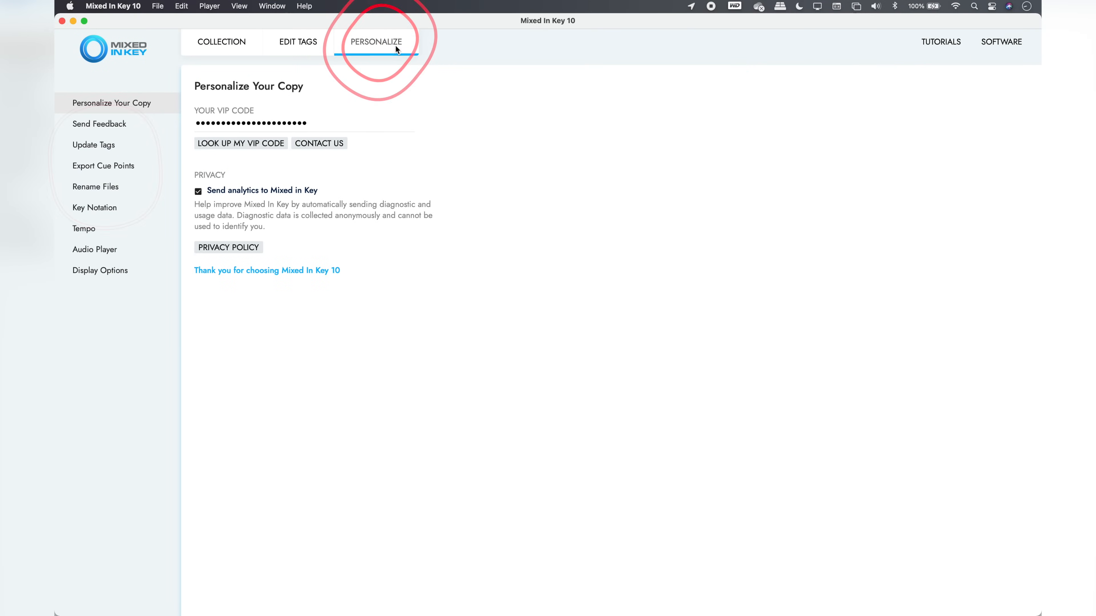
click(103, 166)
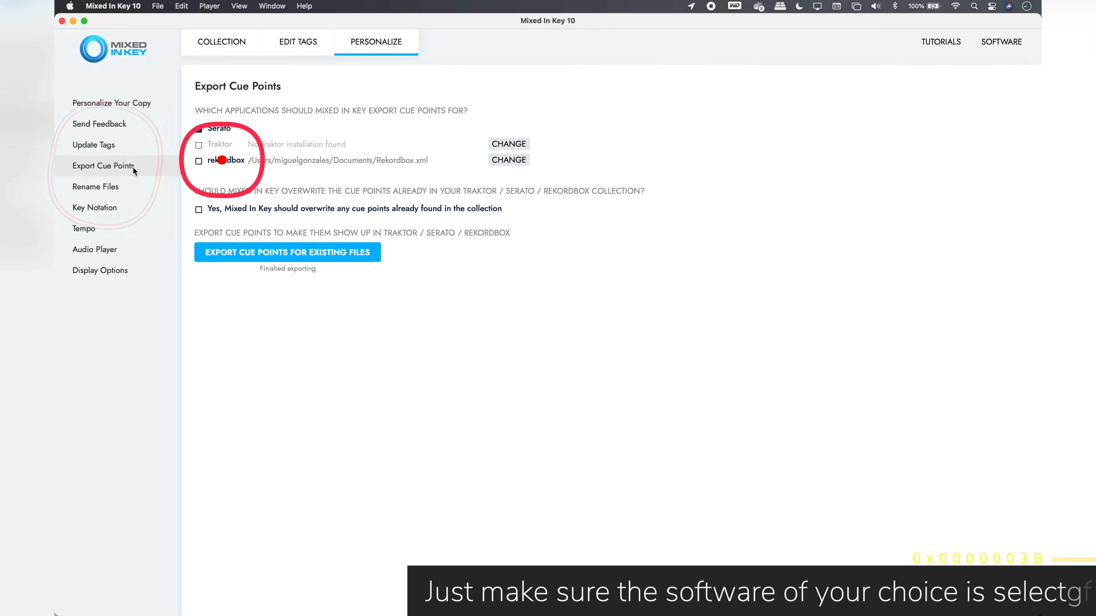
click(199, 128)
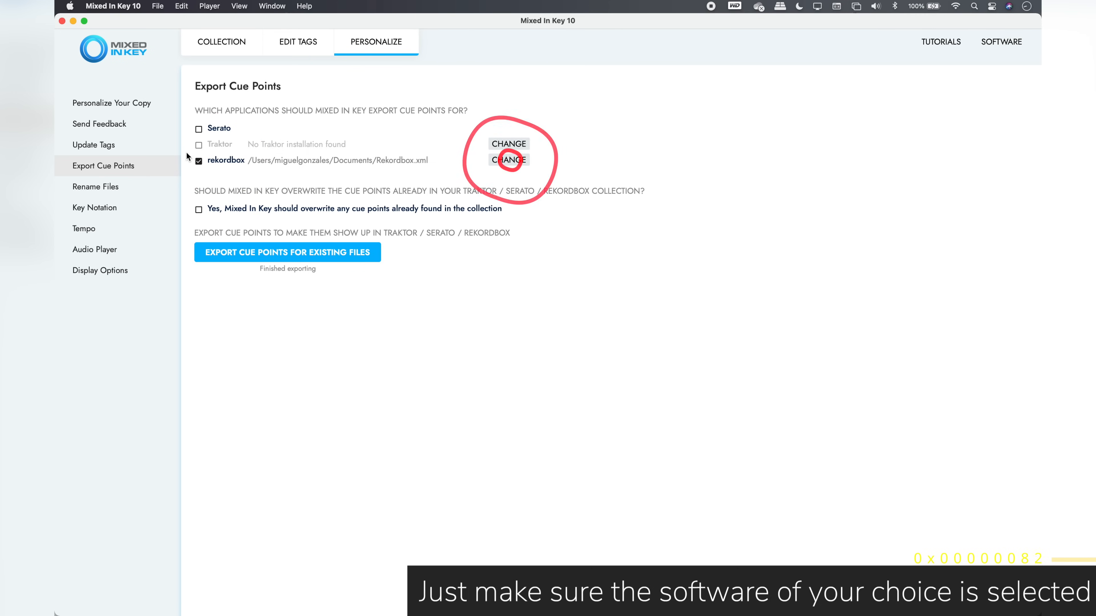
click(495, 161)
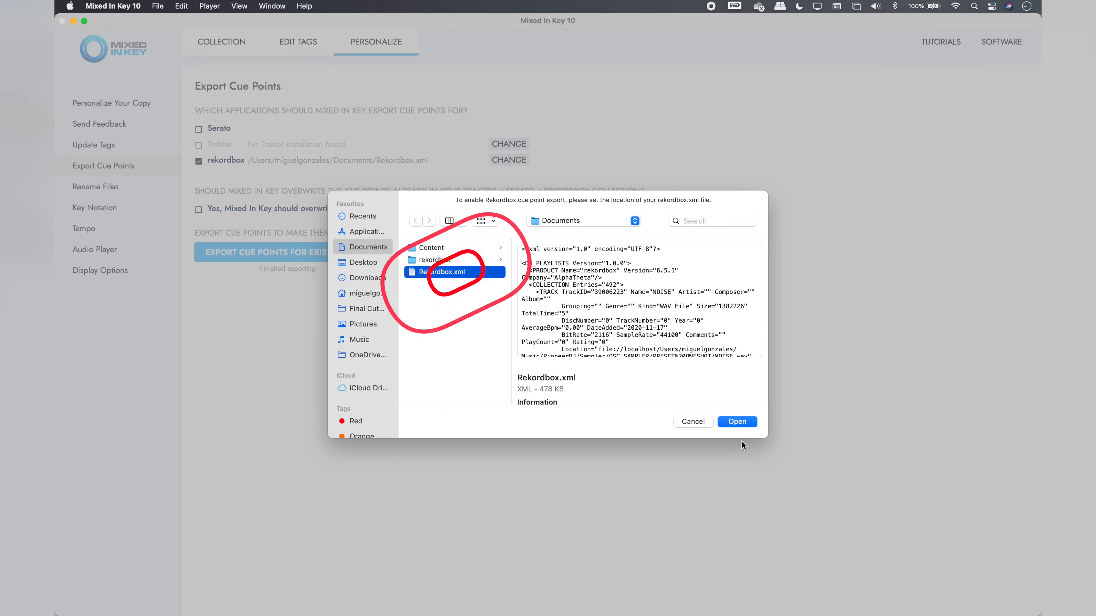
click(738, 421)
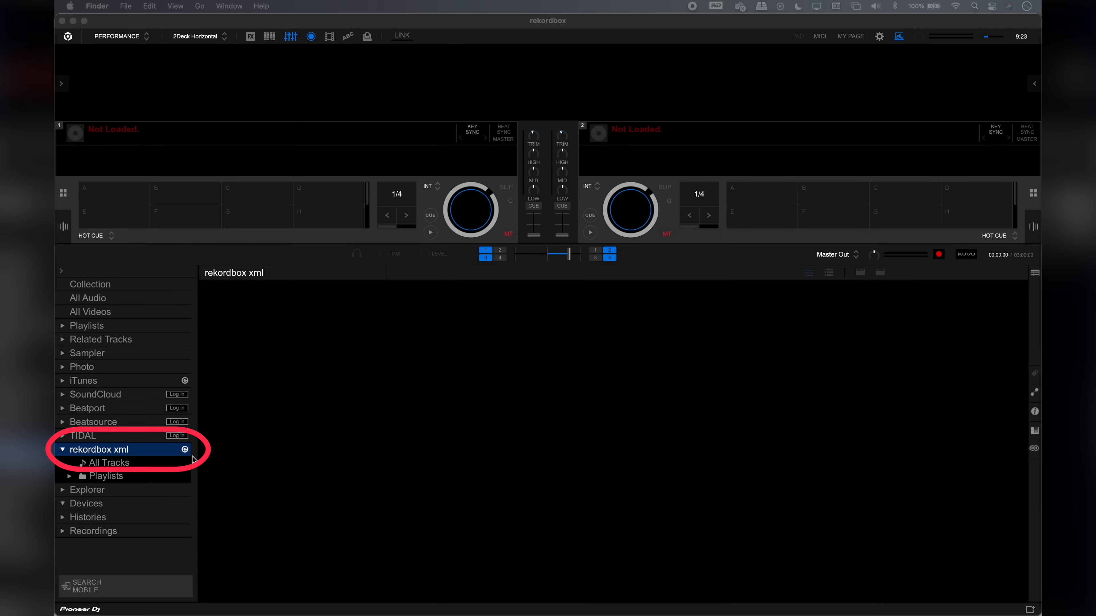
Switch to rekordbox, refresh the rekordbox xml library and open its MIK Cue Points playlist
click(185, 450)
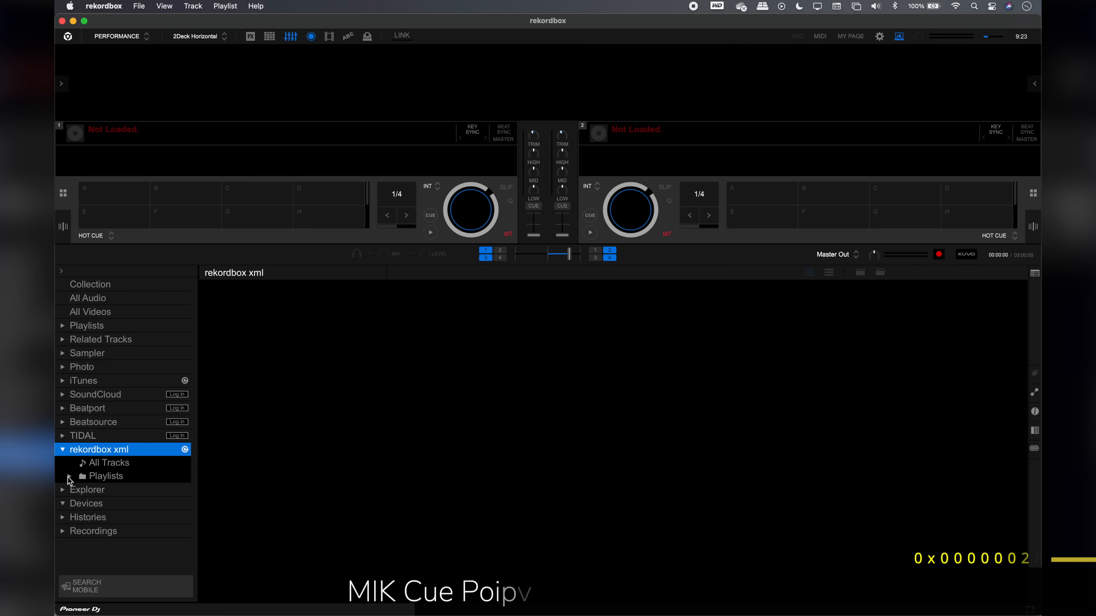
click(69, 476)
scroll(69, 478, down, 5)
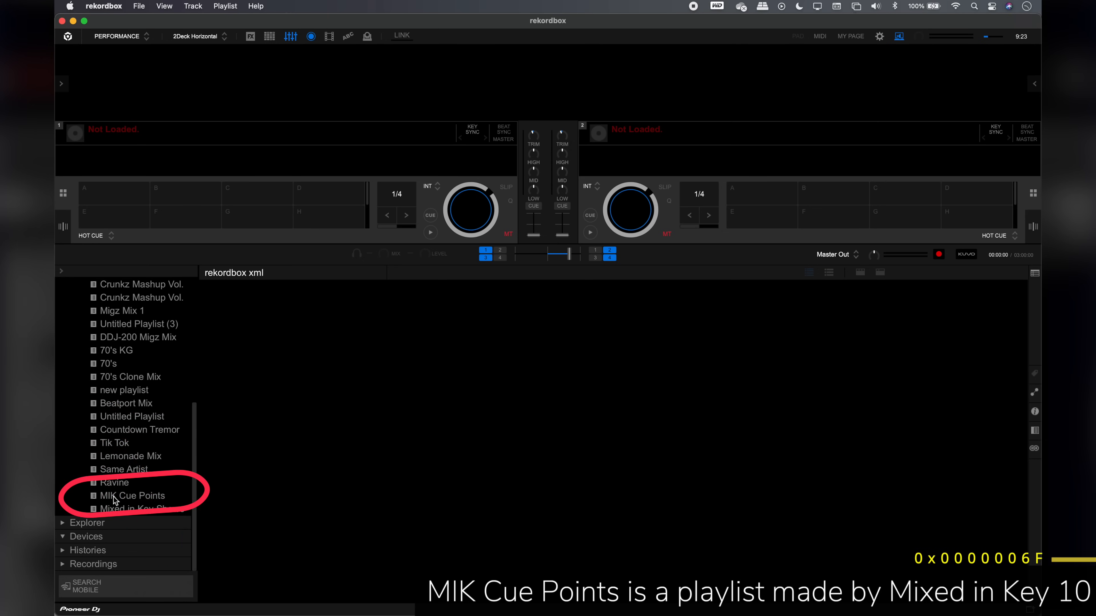
click(114, 496)
Import all tracks of the MIK Cue Points playlist into the collection and load Demo Song 1 onto deck 1
click(391, 327)
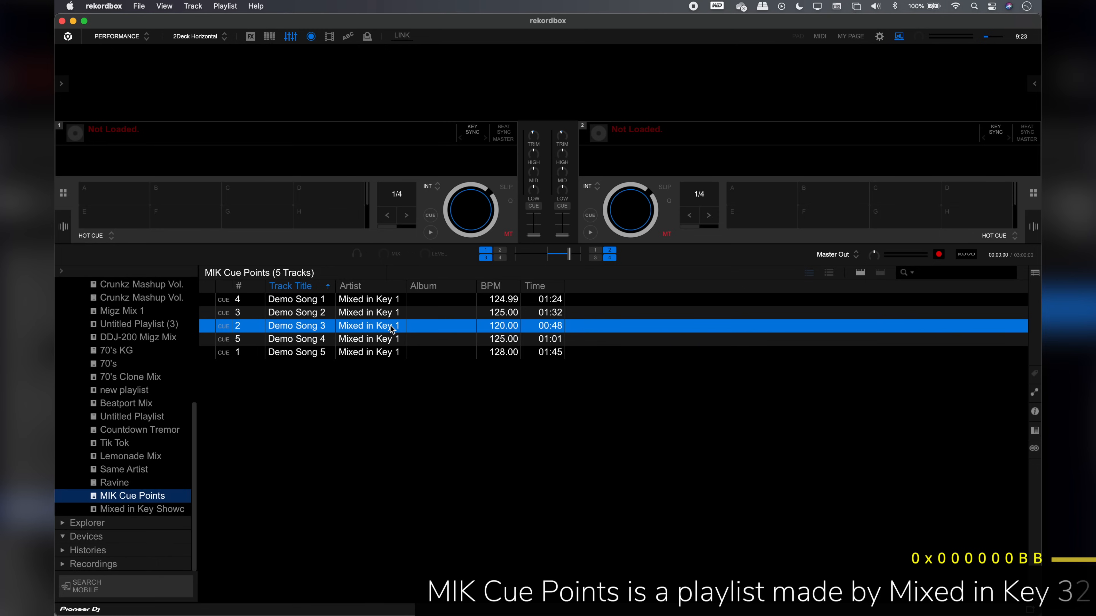
key(super+a)
right_click(447, 332)
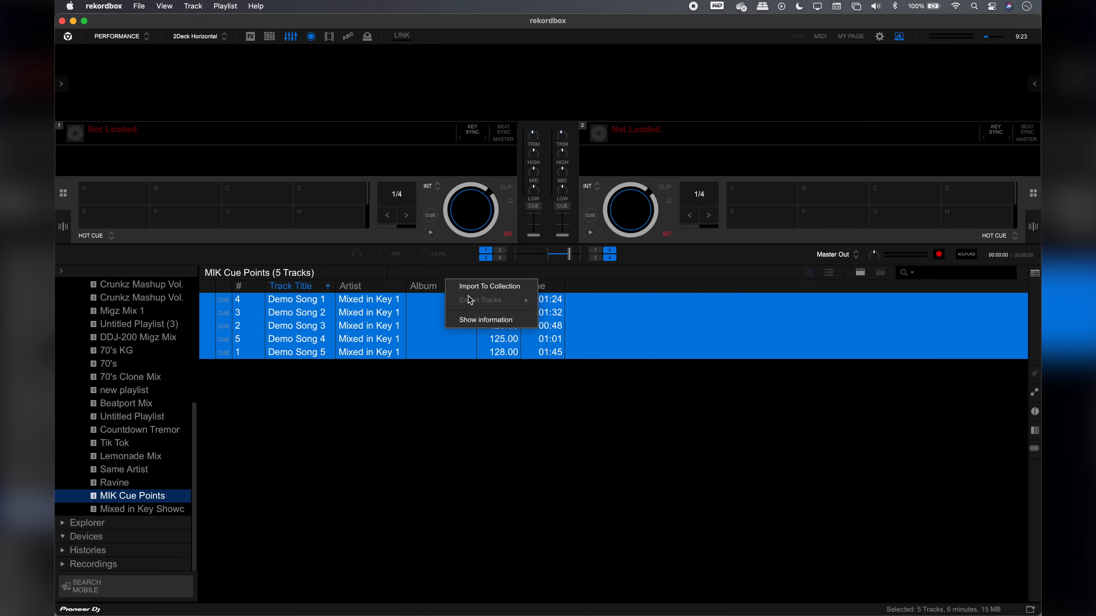
click(471, 287)
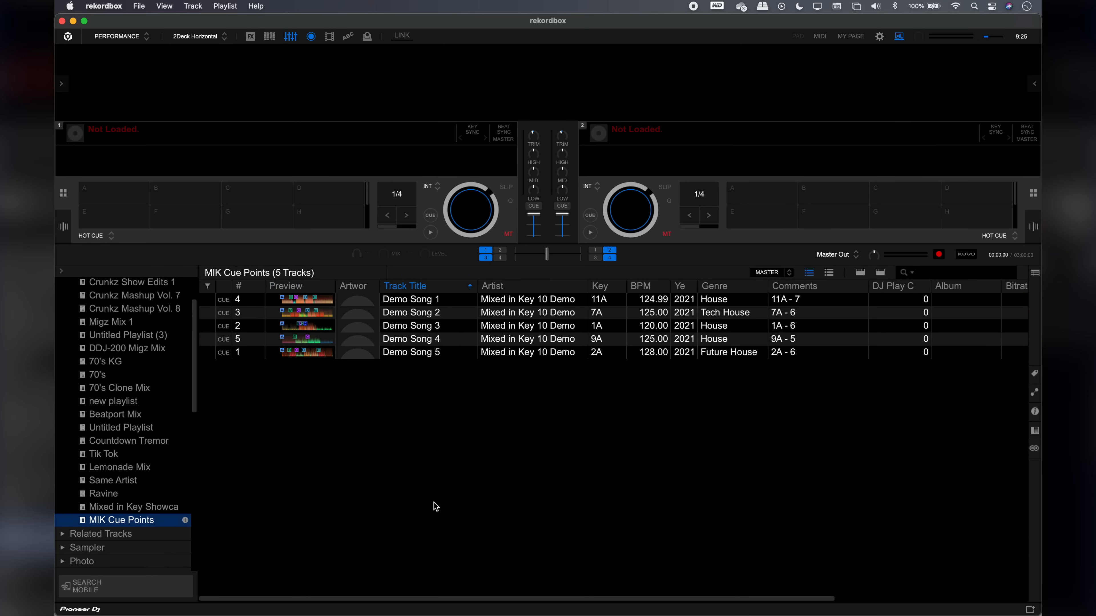
drag(450, 305, 258, 189)
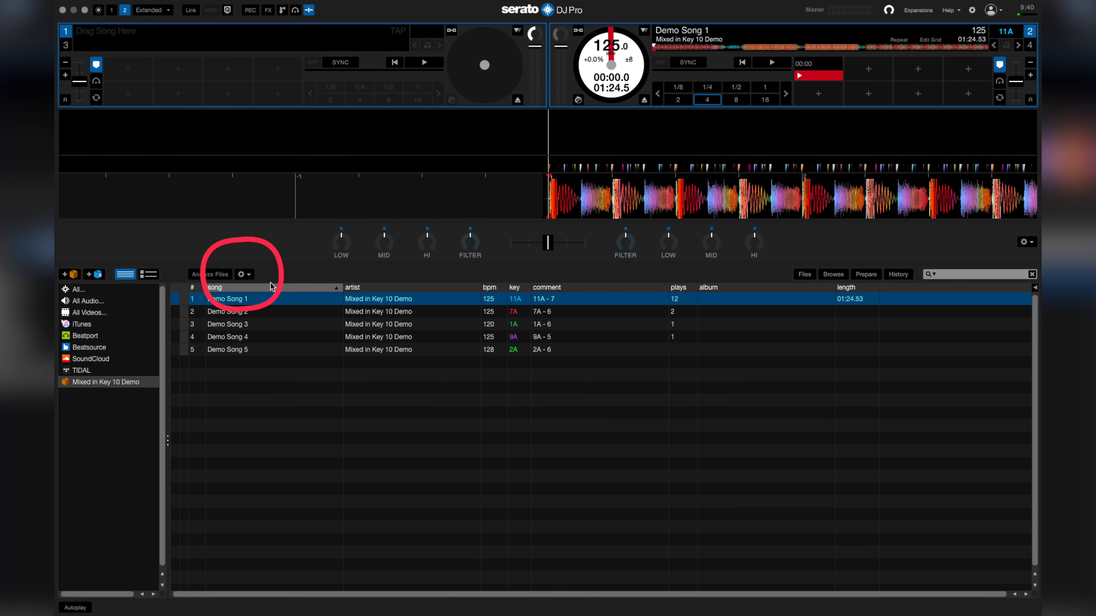
Switch to Serato DJ Pro and analyze the entire library
click(249, 275)
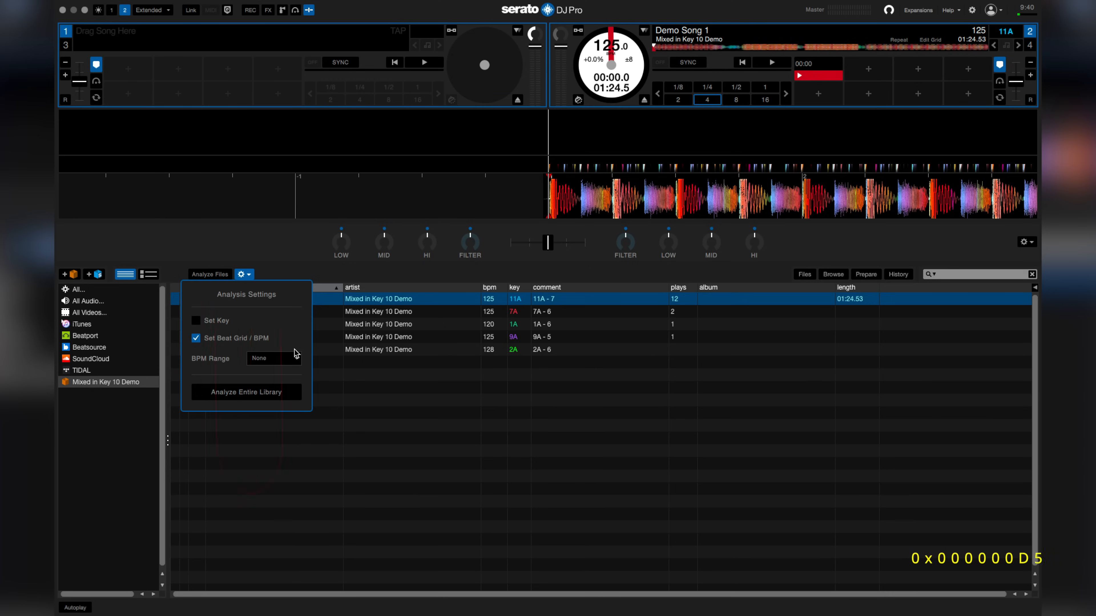
click(283, 392)
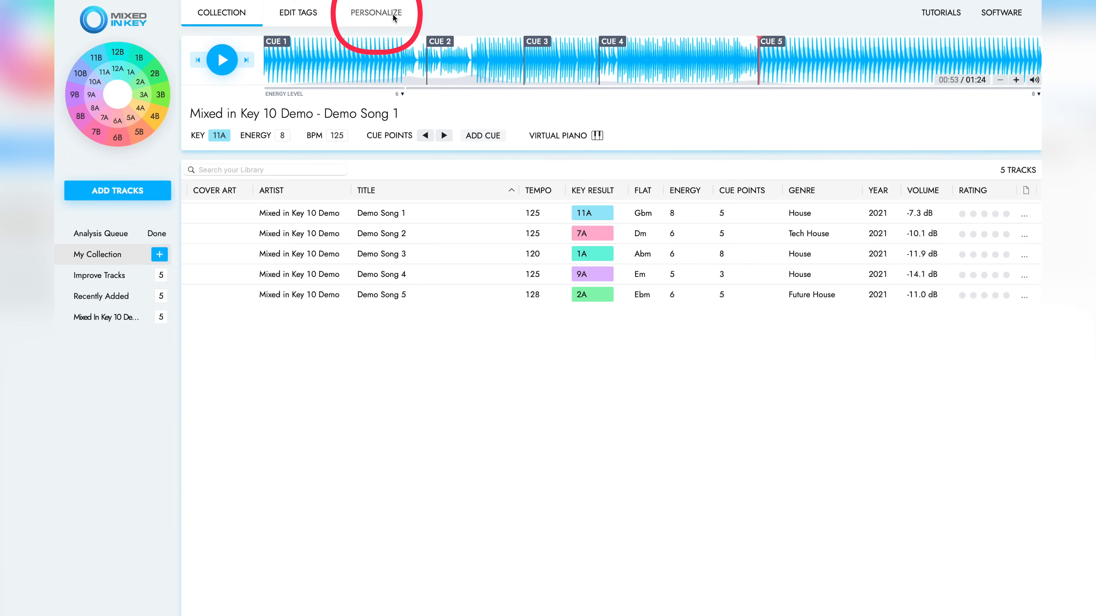
Switch to Mixed In Key and enable updating common tags in the tag update settings
click(394, 18)
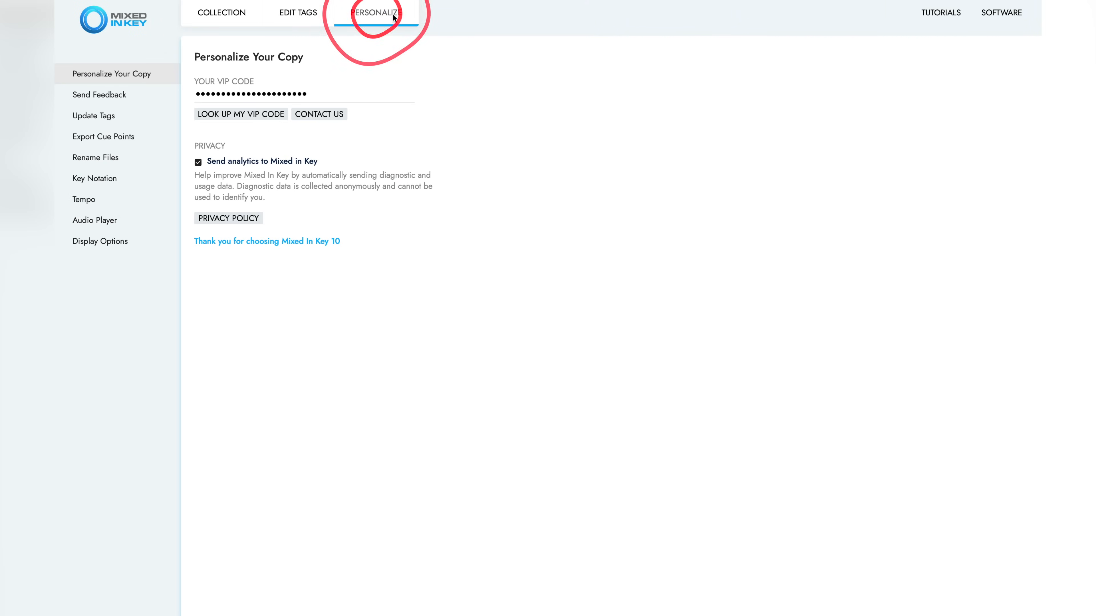
click(141, 118)
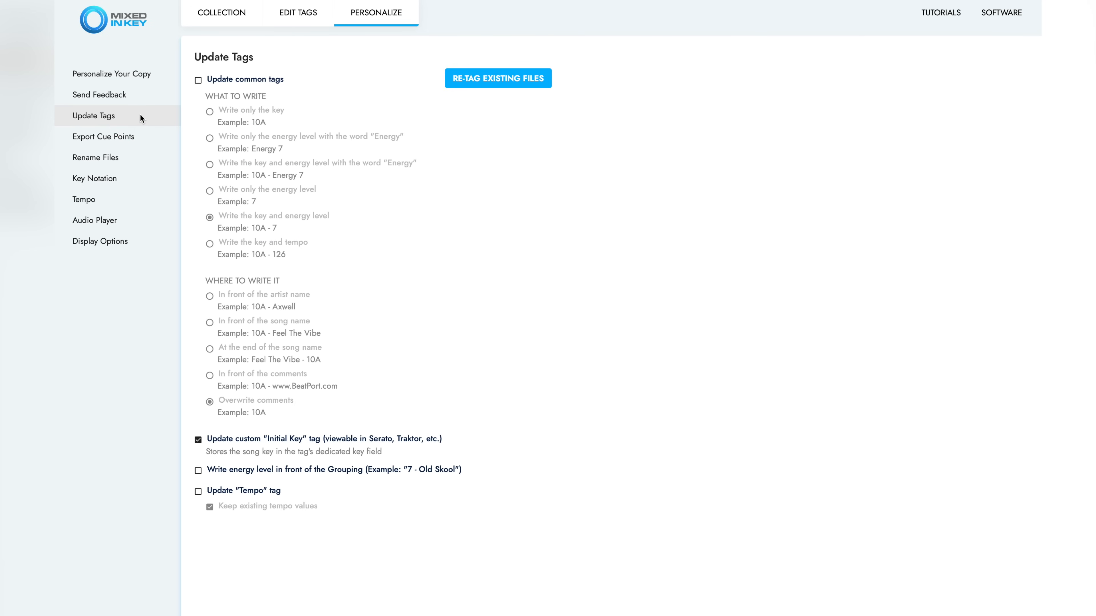
click(198, 80)
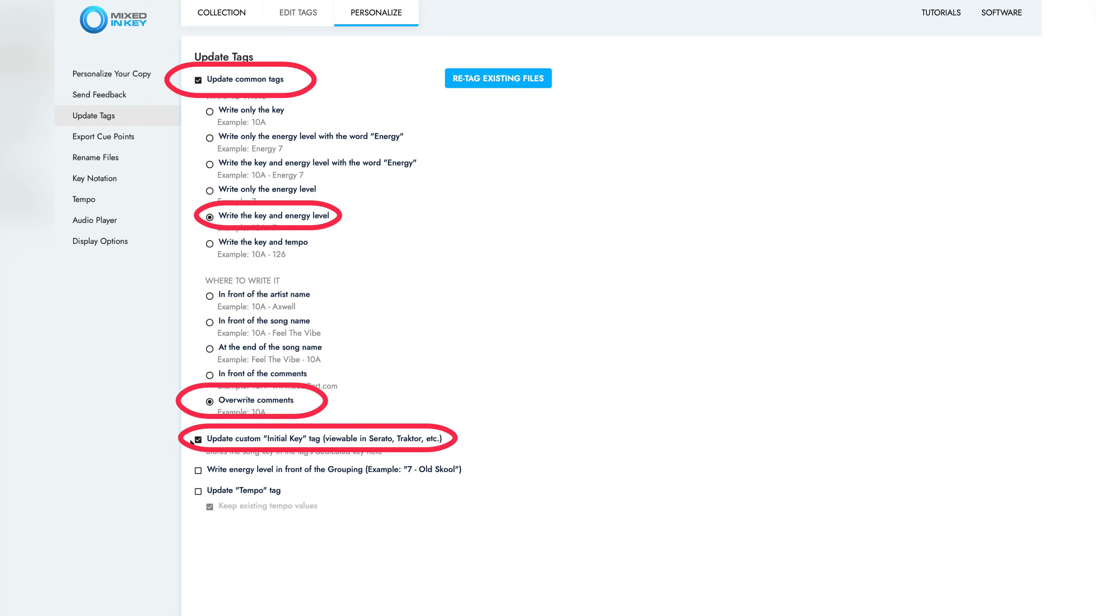
Review the cue point export, file renaming, key notation and tempo settings and return to the collection
click(88, 138)
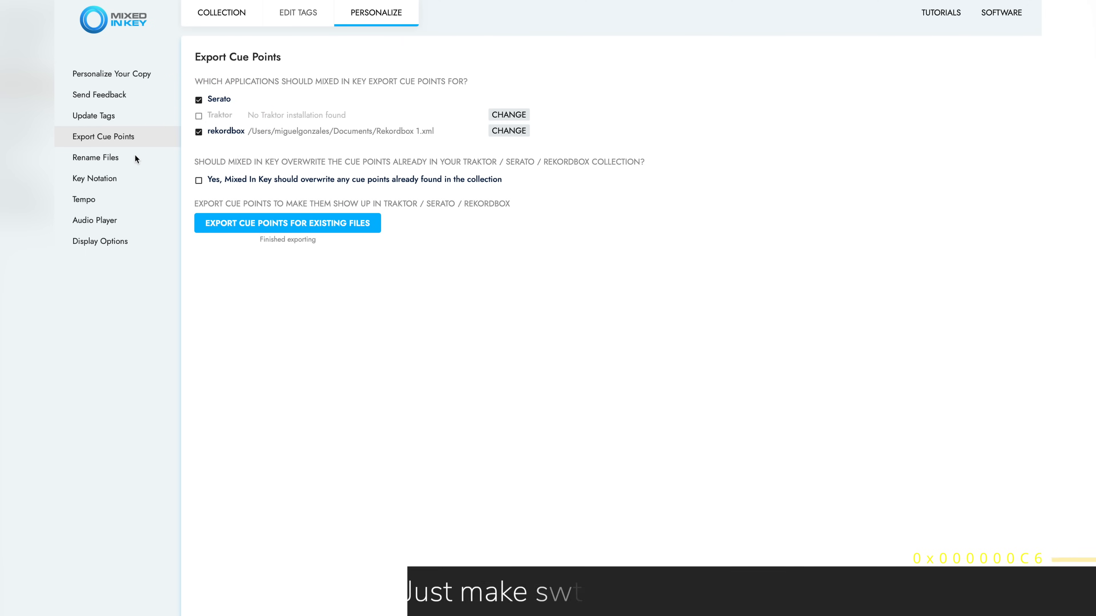
click(95, 158)
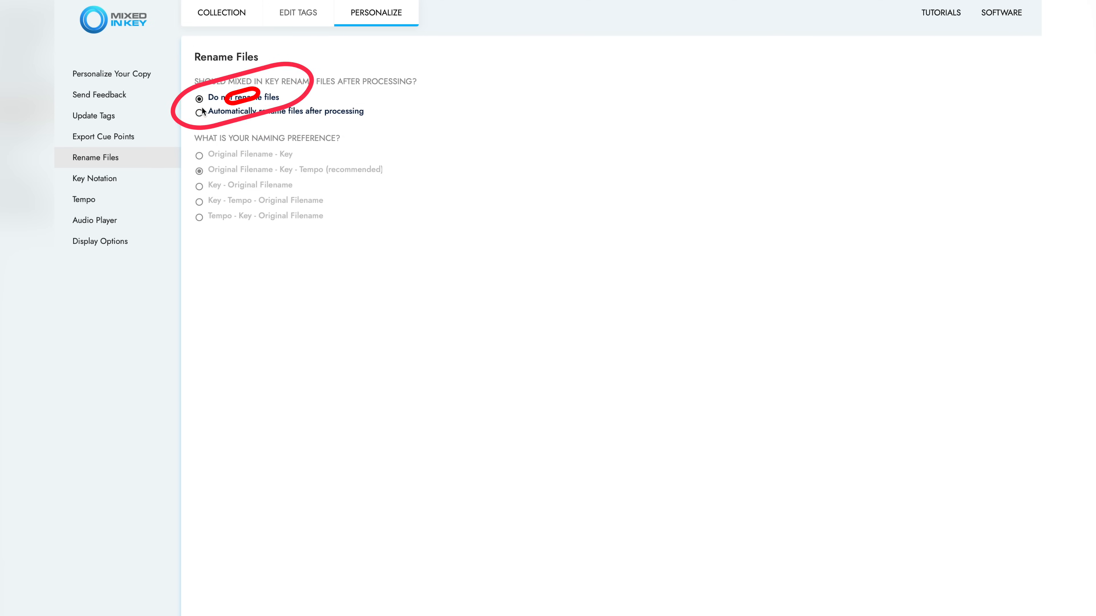
click(113, 180)
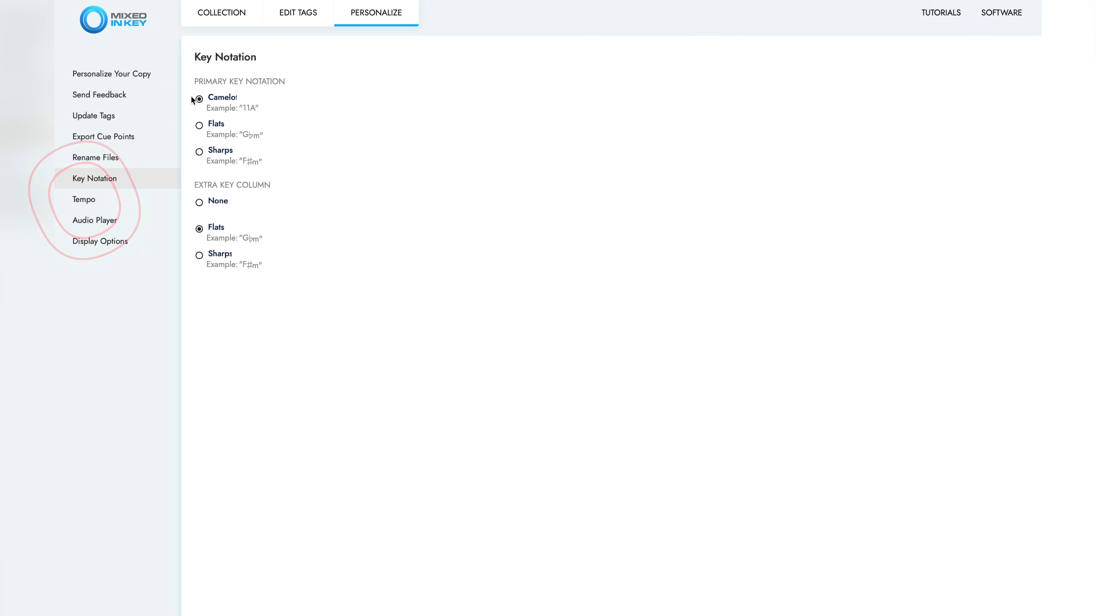
click(137, 197)
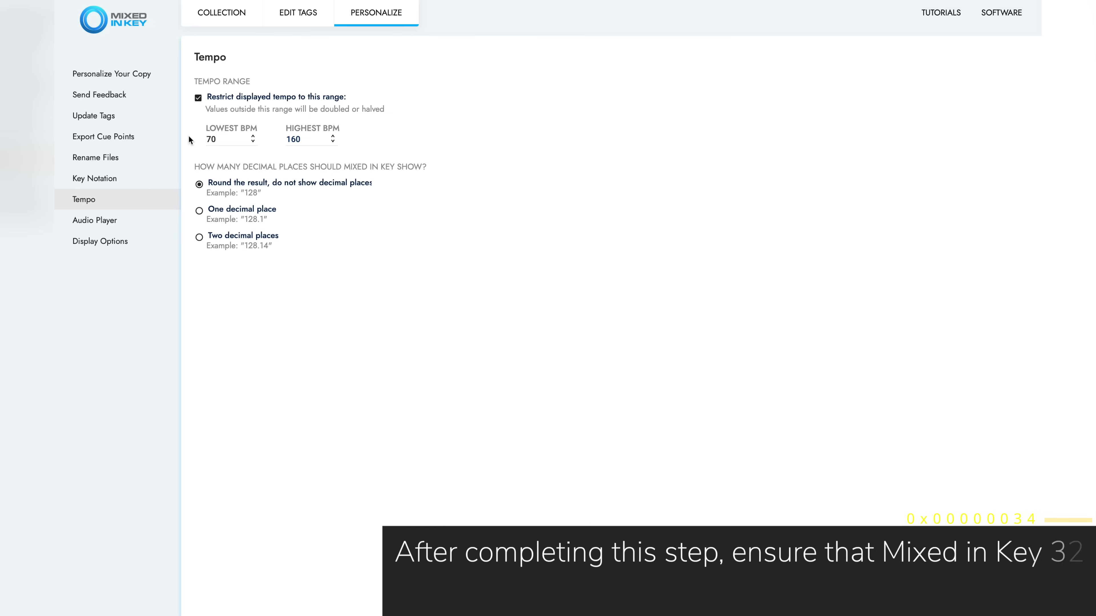
click(231, 14)
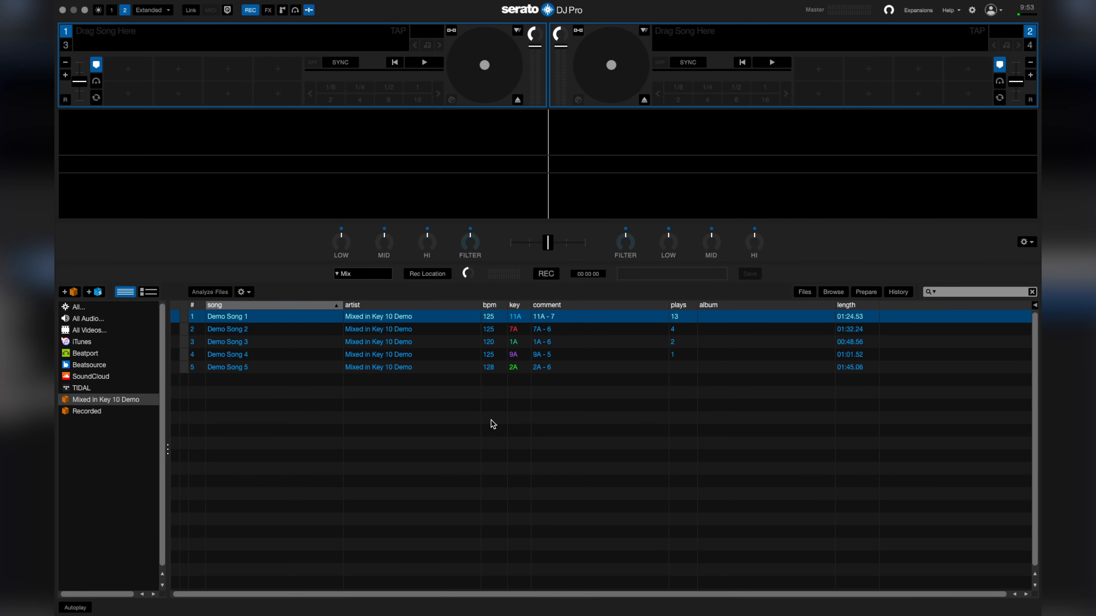
Switch to Serato DJ Pro and rescan the ID3 tags with all Mixed in Key 10 Demo tracks selected
key(super+a)
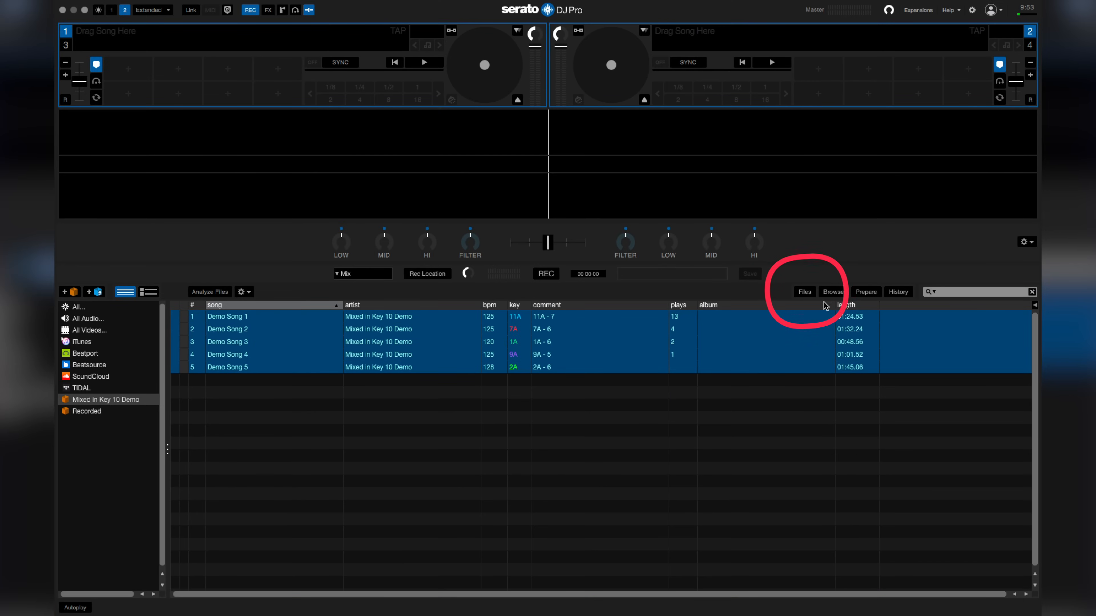
click(805, 292)
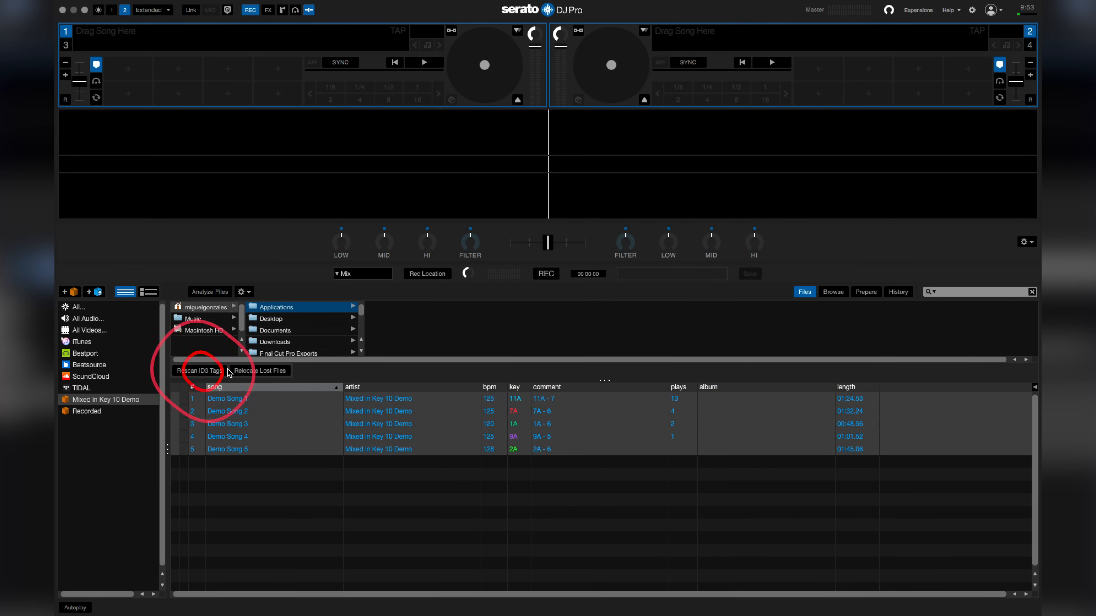
click(214, 372)
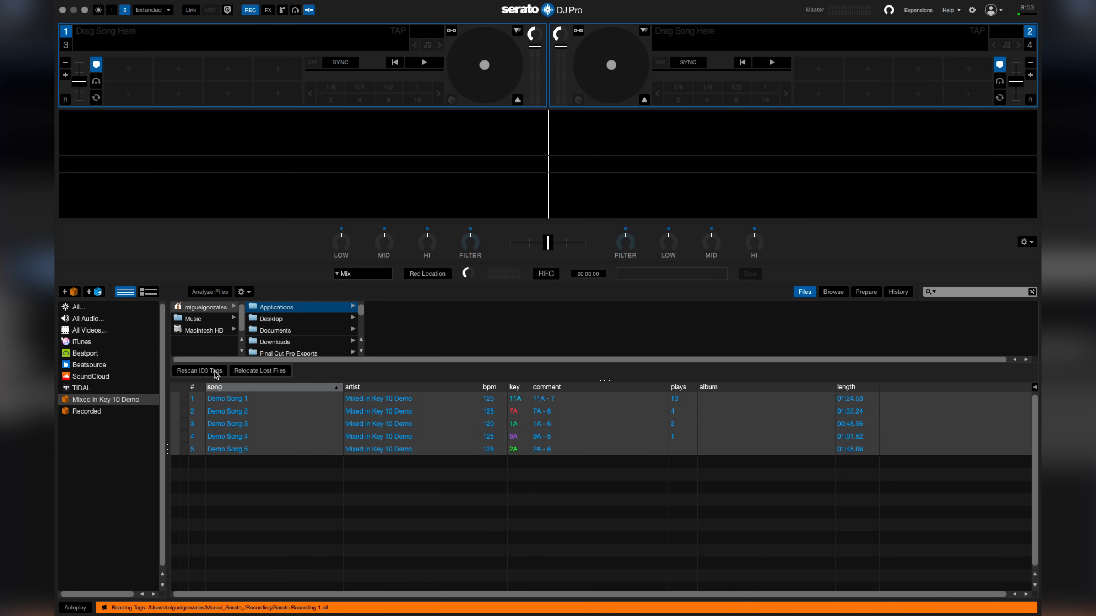
Load Demo Song 2 from the Mixed in Key 10 Demo crate onto deck 1
click(360, 412)
drag(359, 411, 363, 49)
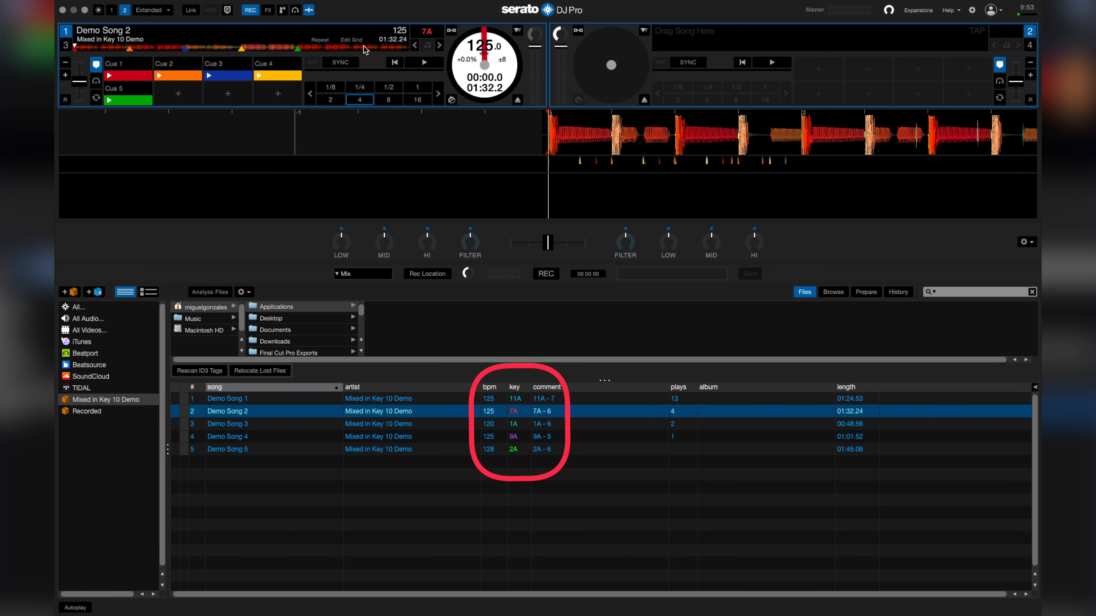